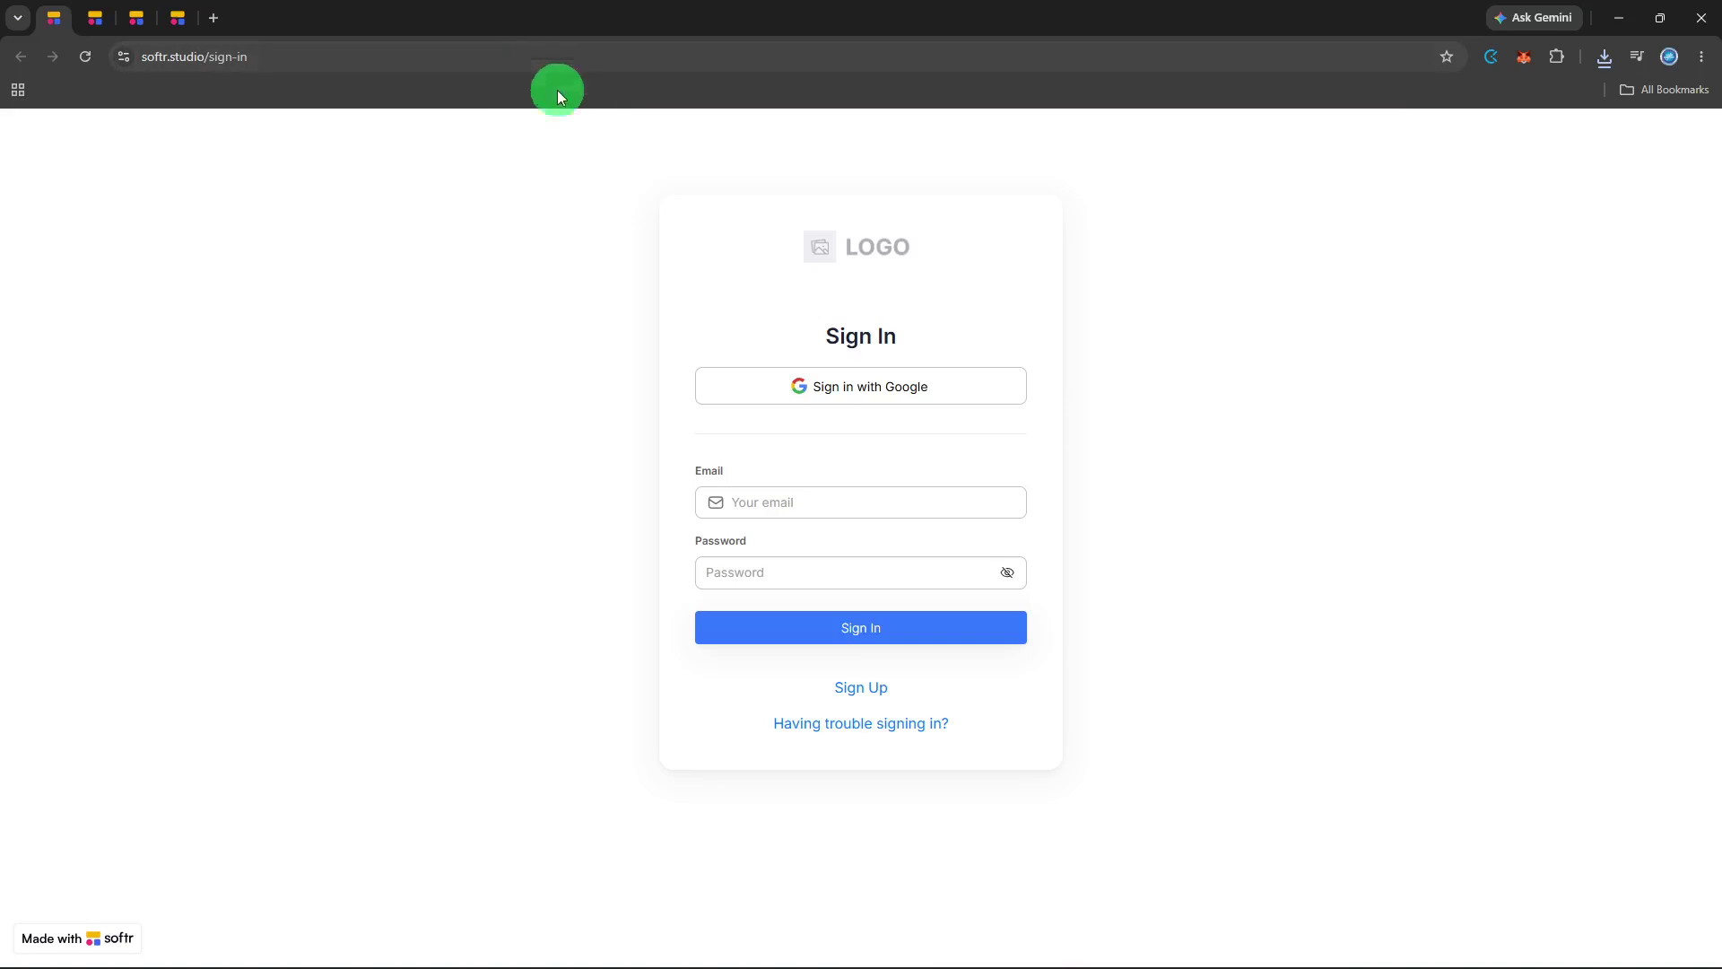
Sign in with Google and open the application named App from the dashboard's applications.
click(911, 384)
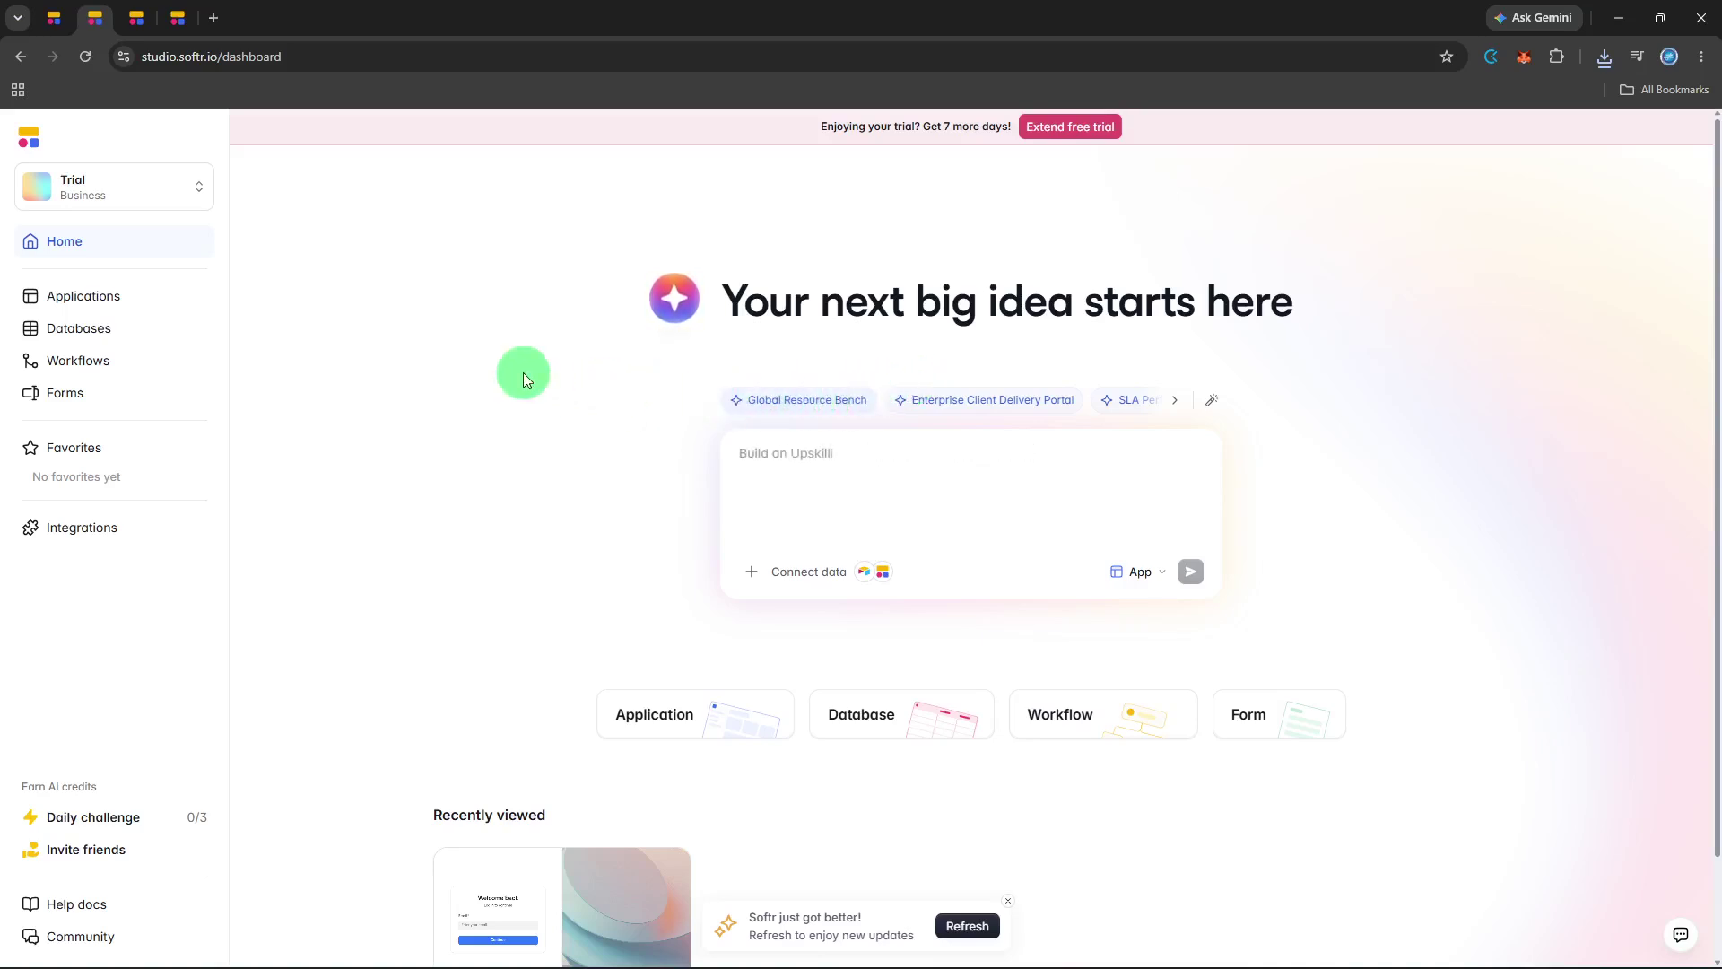
click(192, 308)
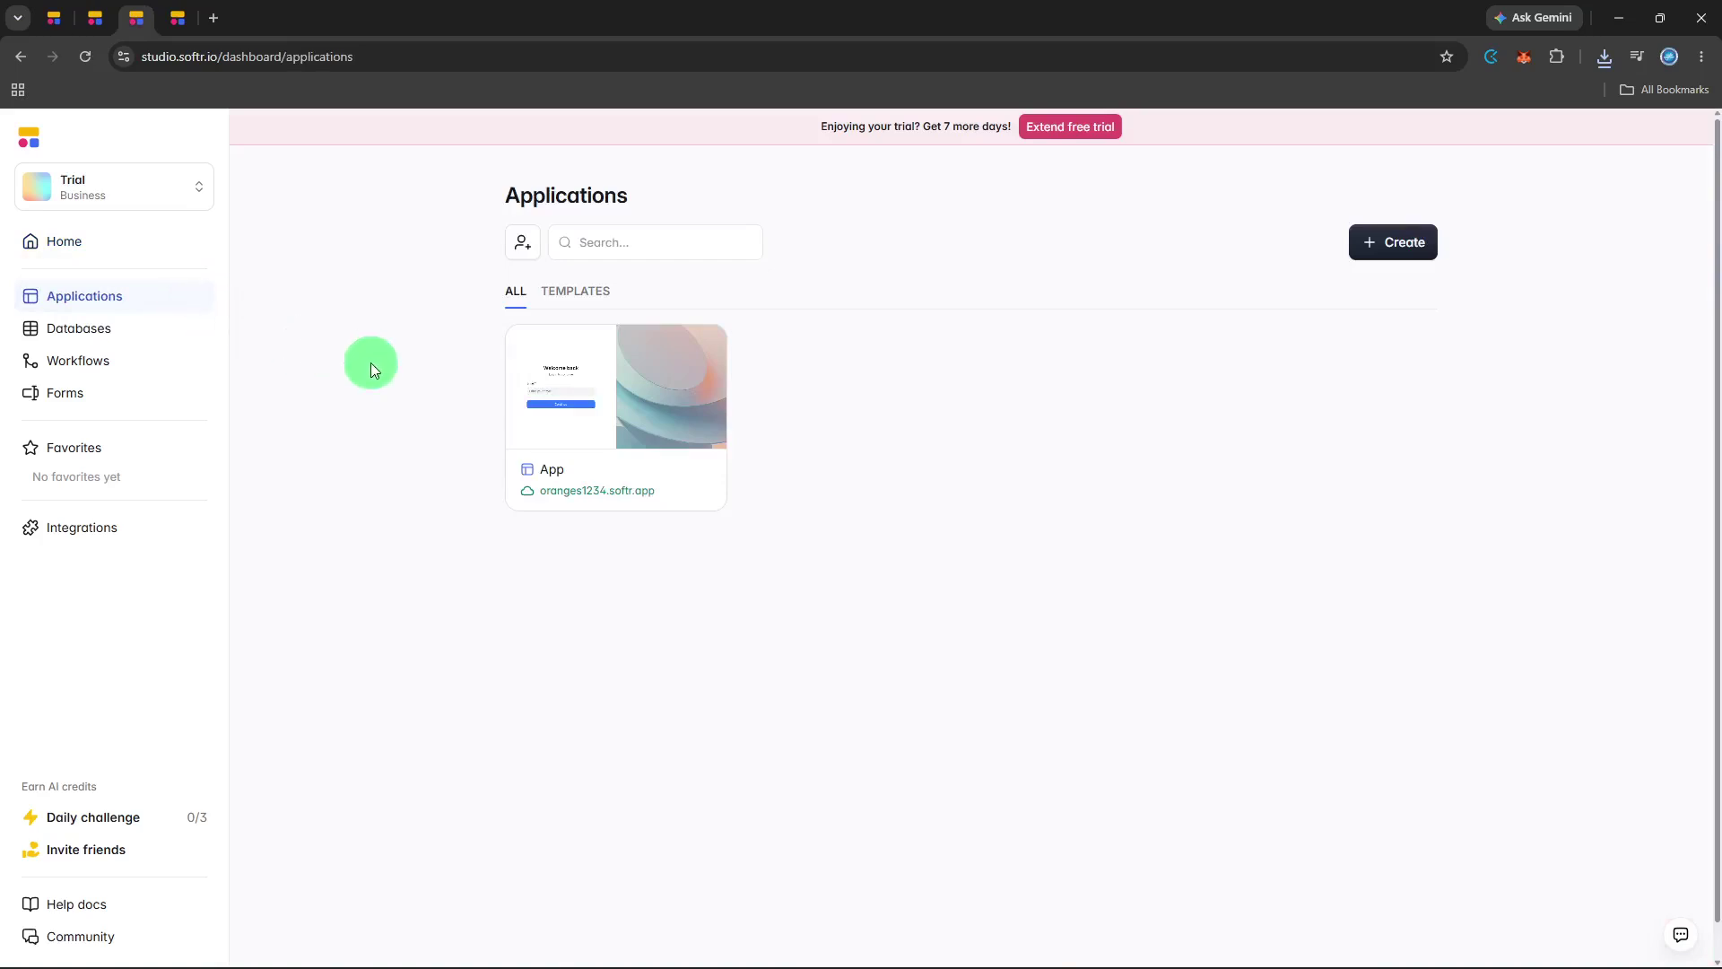
click(647, 468)
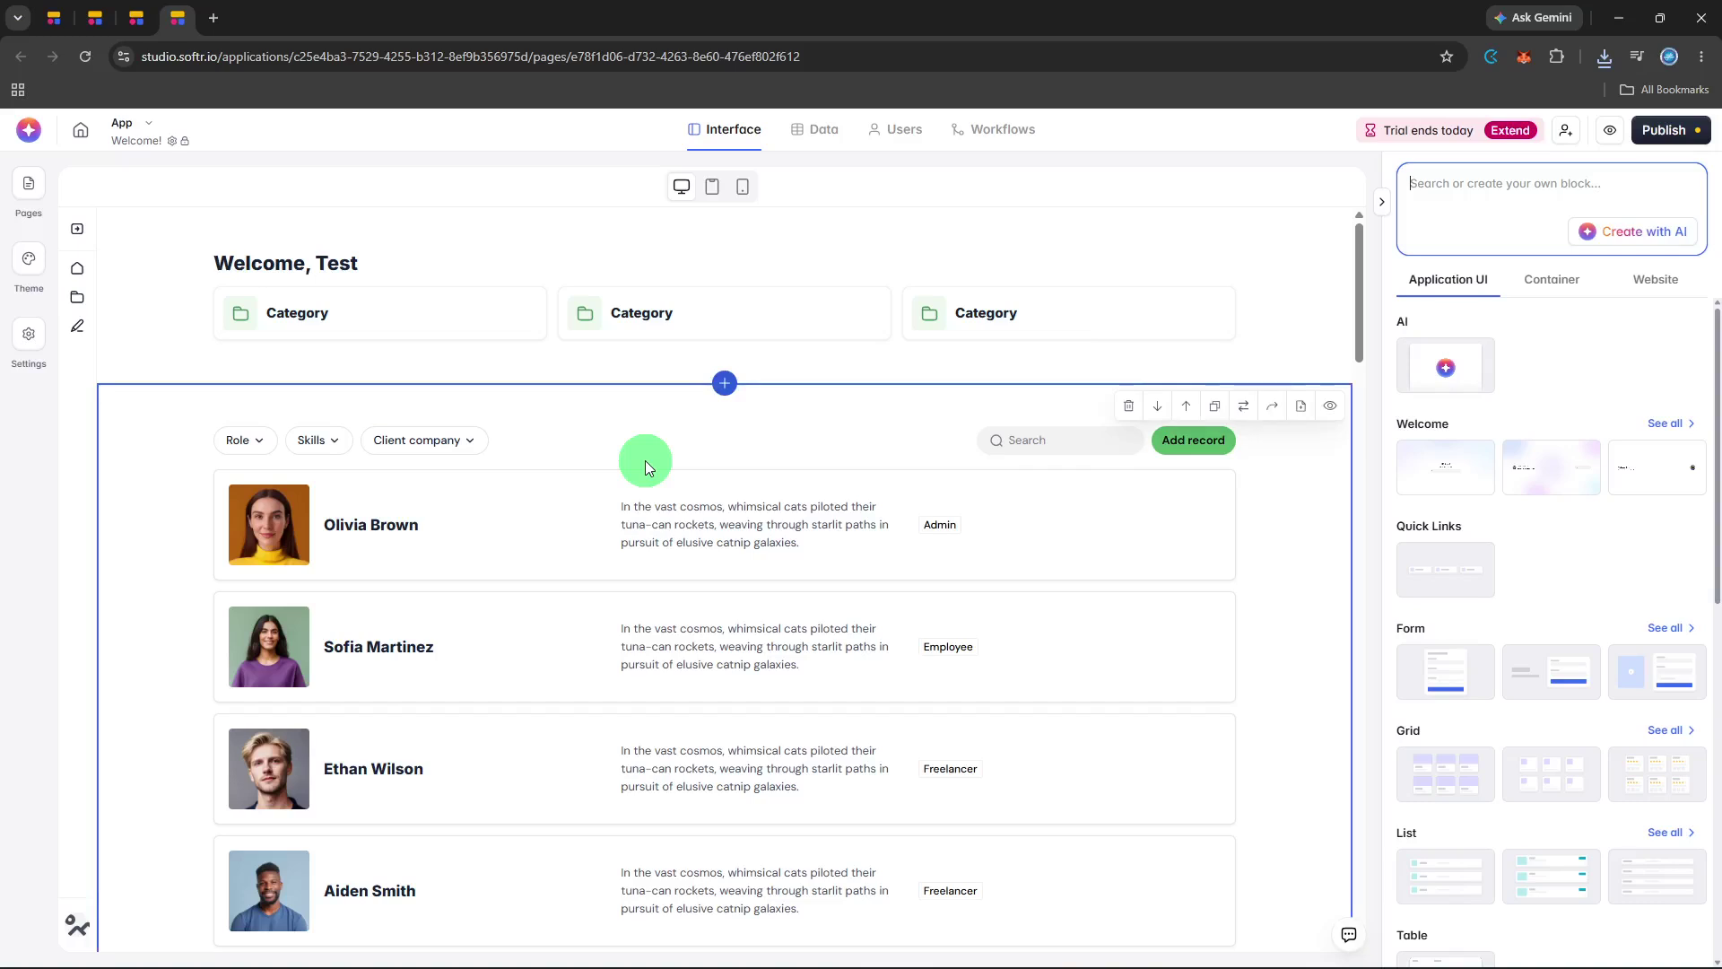
Open the Welcome! page and select the people list block below the category links.
click(20, 191)
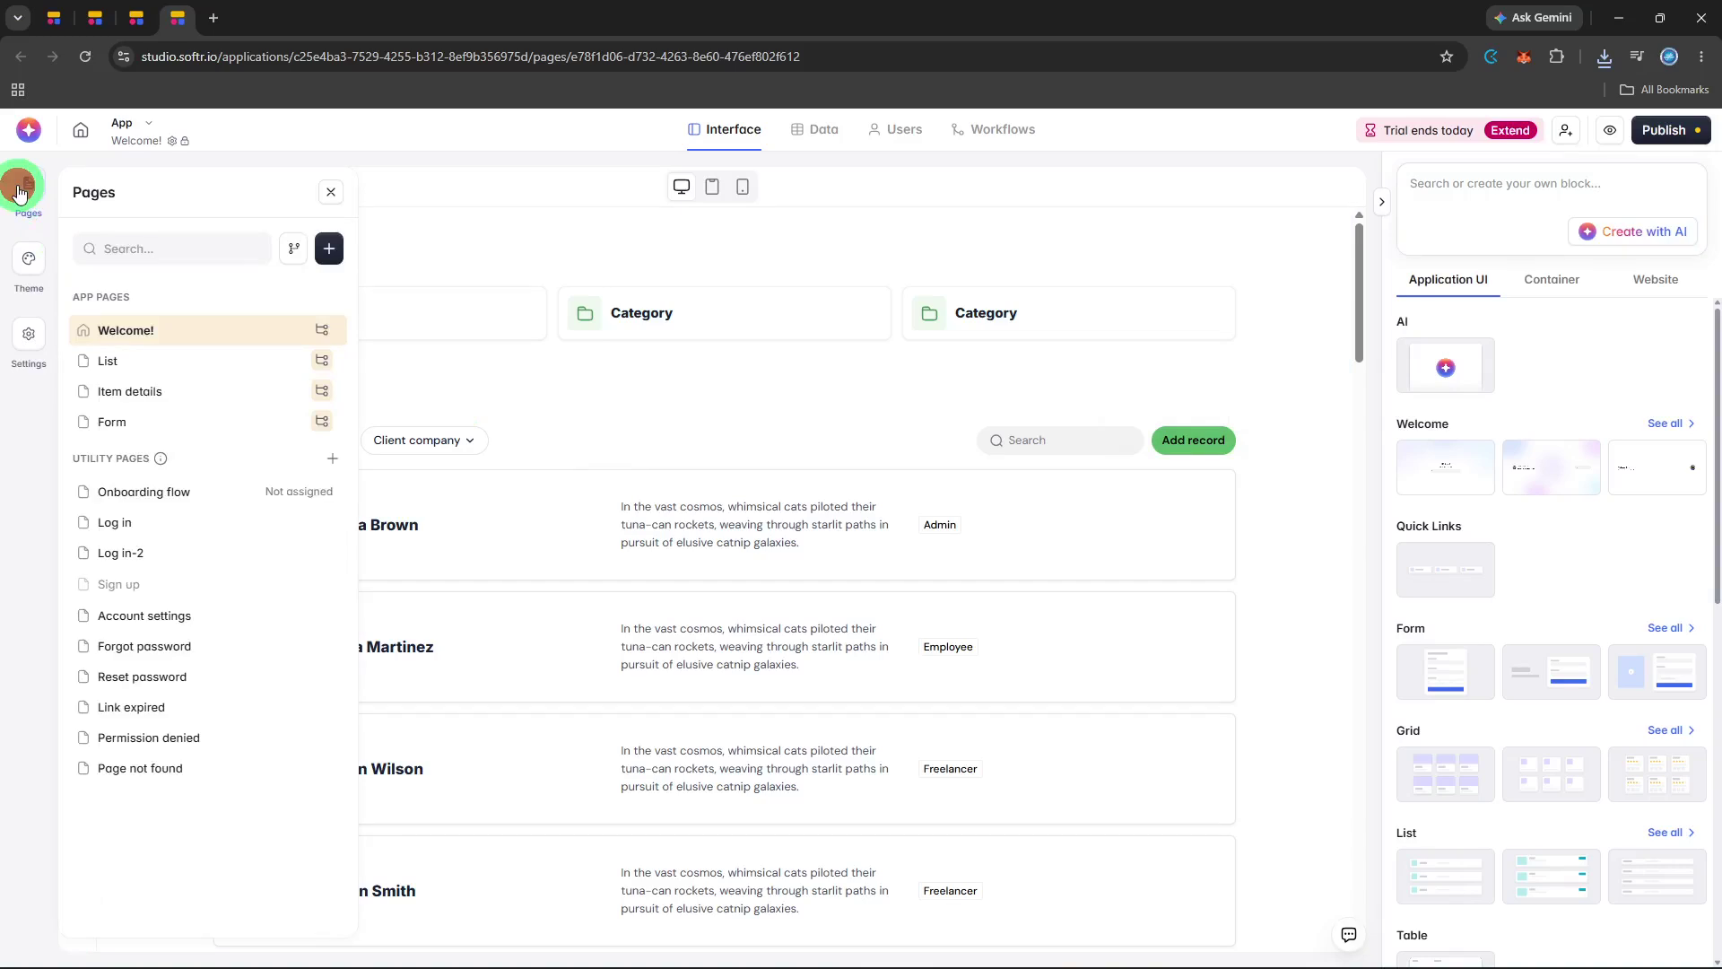
click(146, 332)
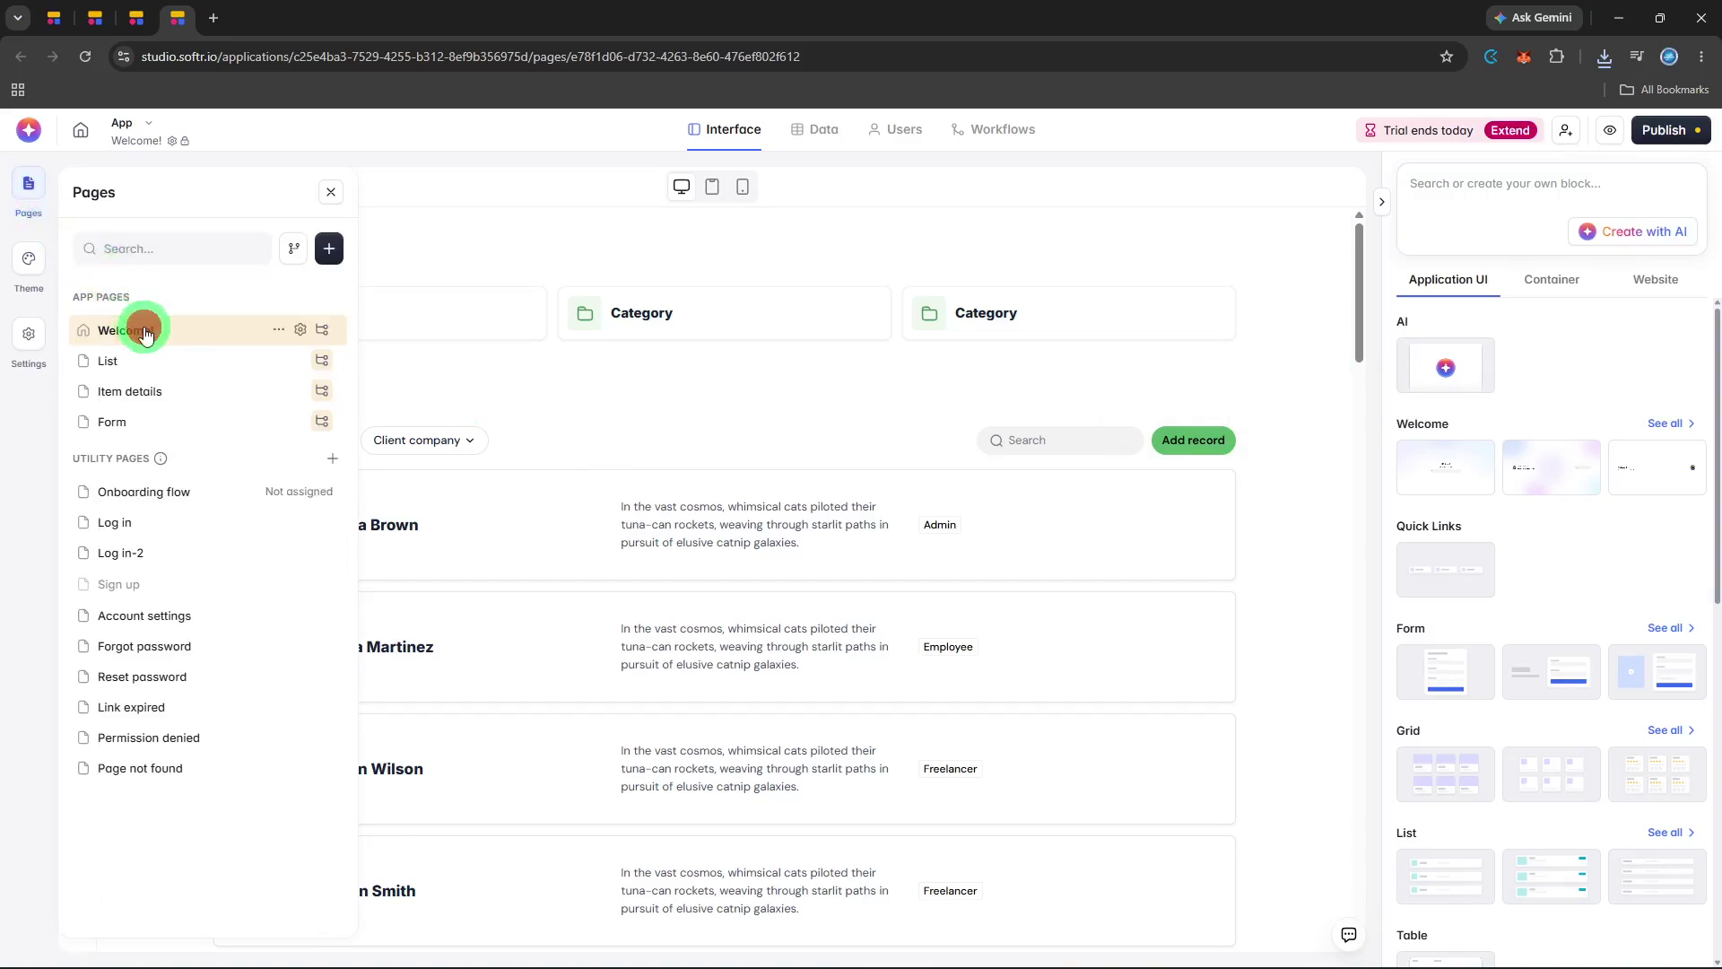
click(654, 506)
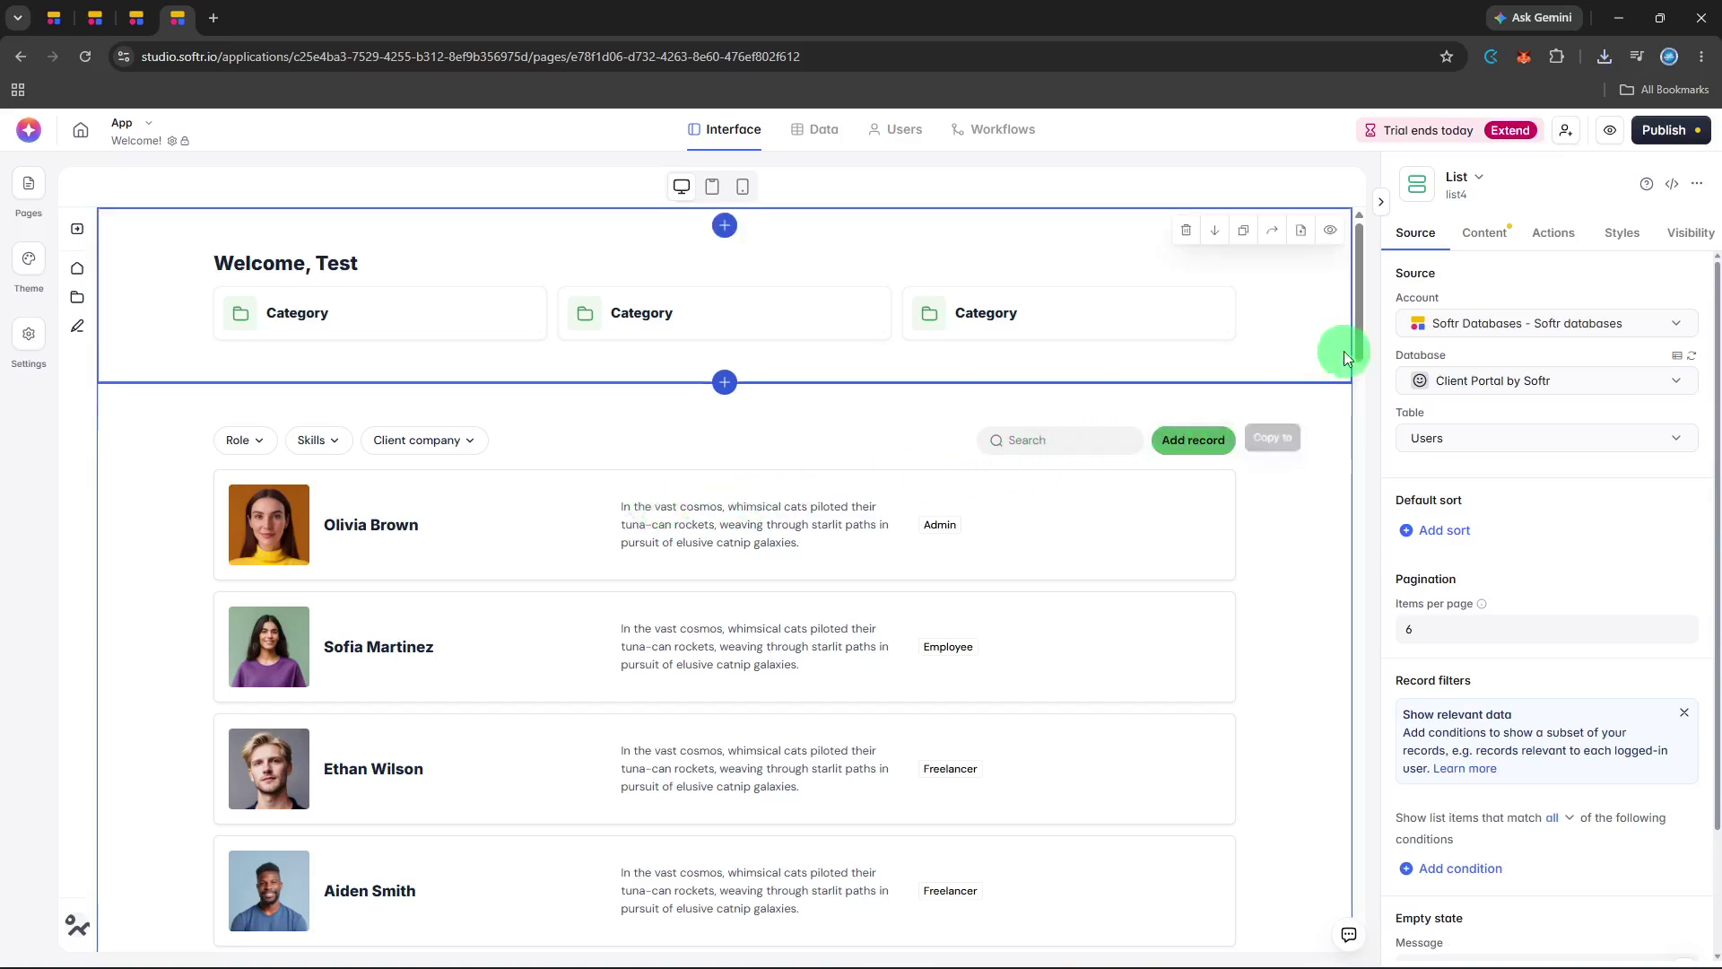
Set the list block's data source to the Airtable account, base Employee Related, table Employee Projects.
click(1417, 245)
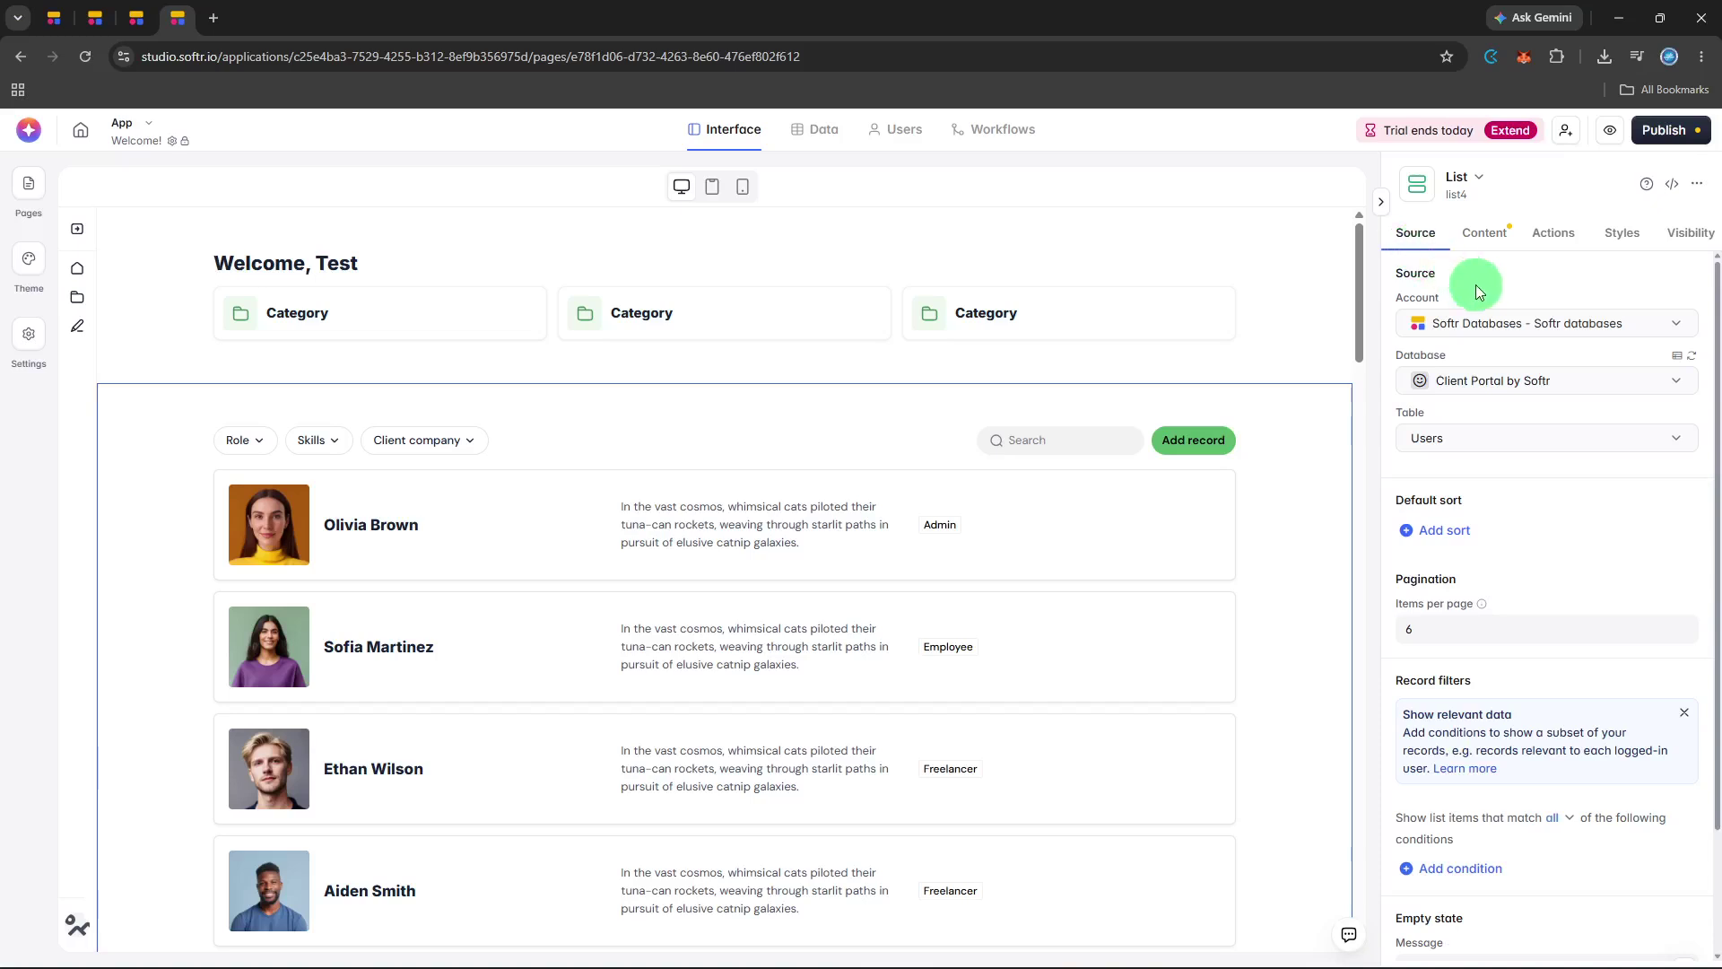
click(1554, 329)
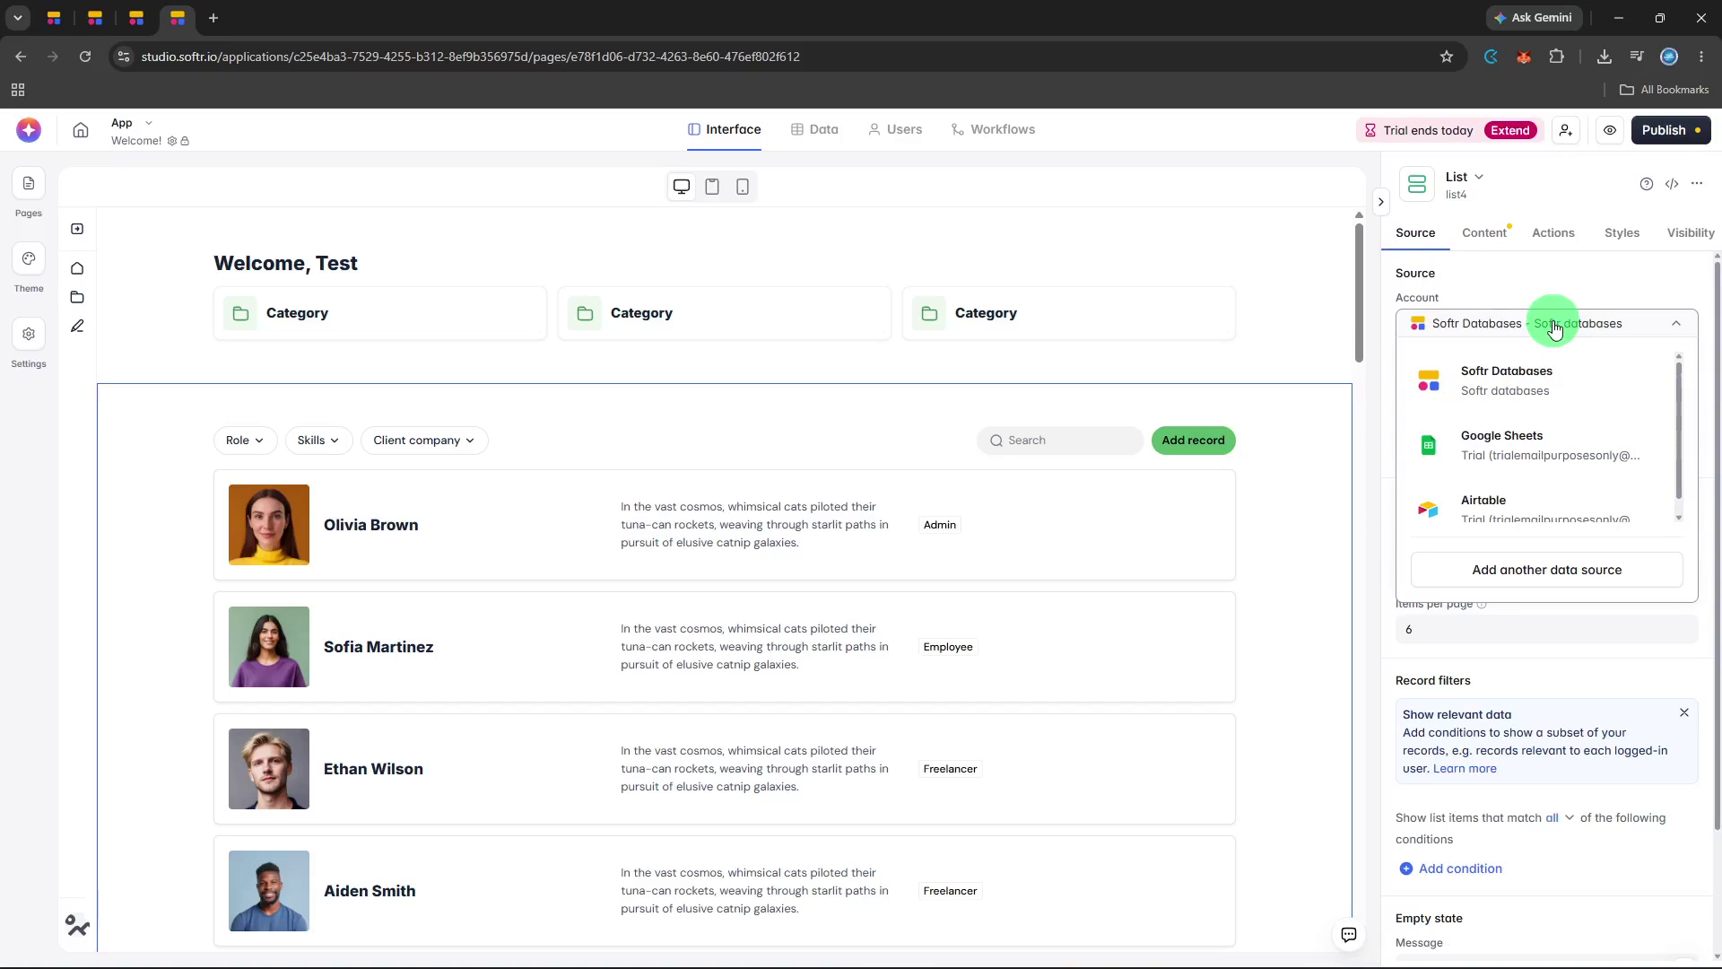
click(1536, 505)
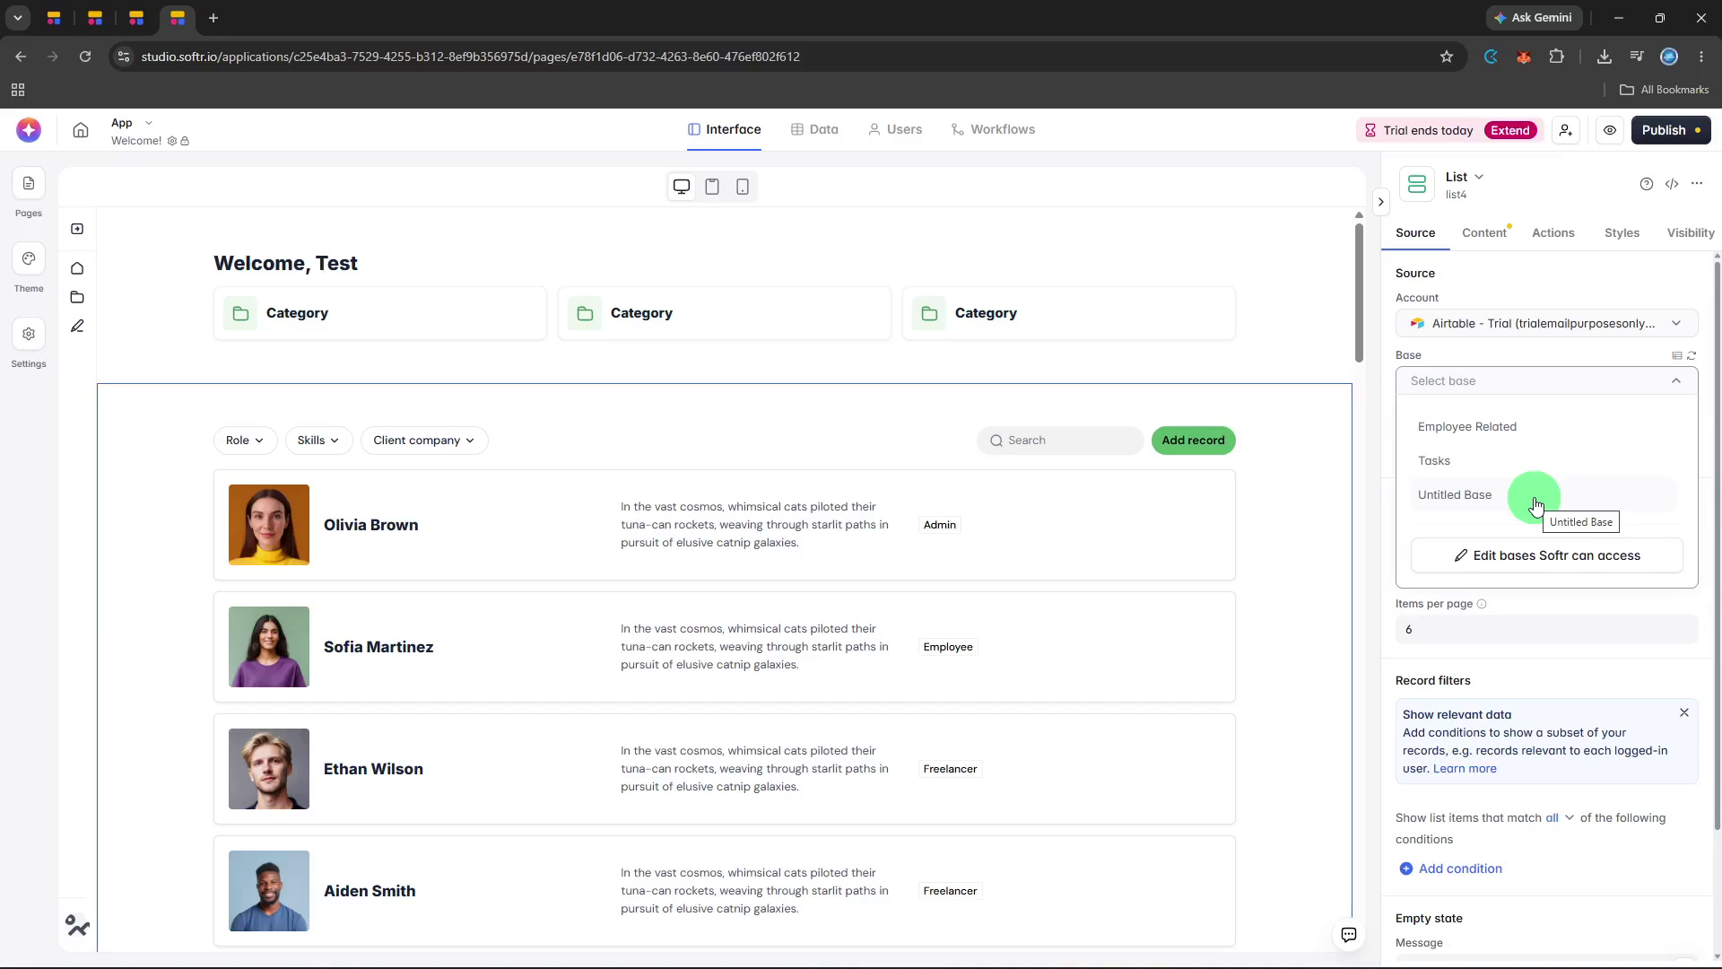
click(1506, 439)
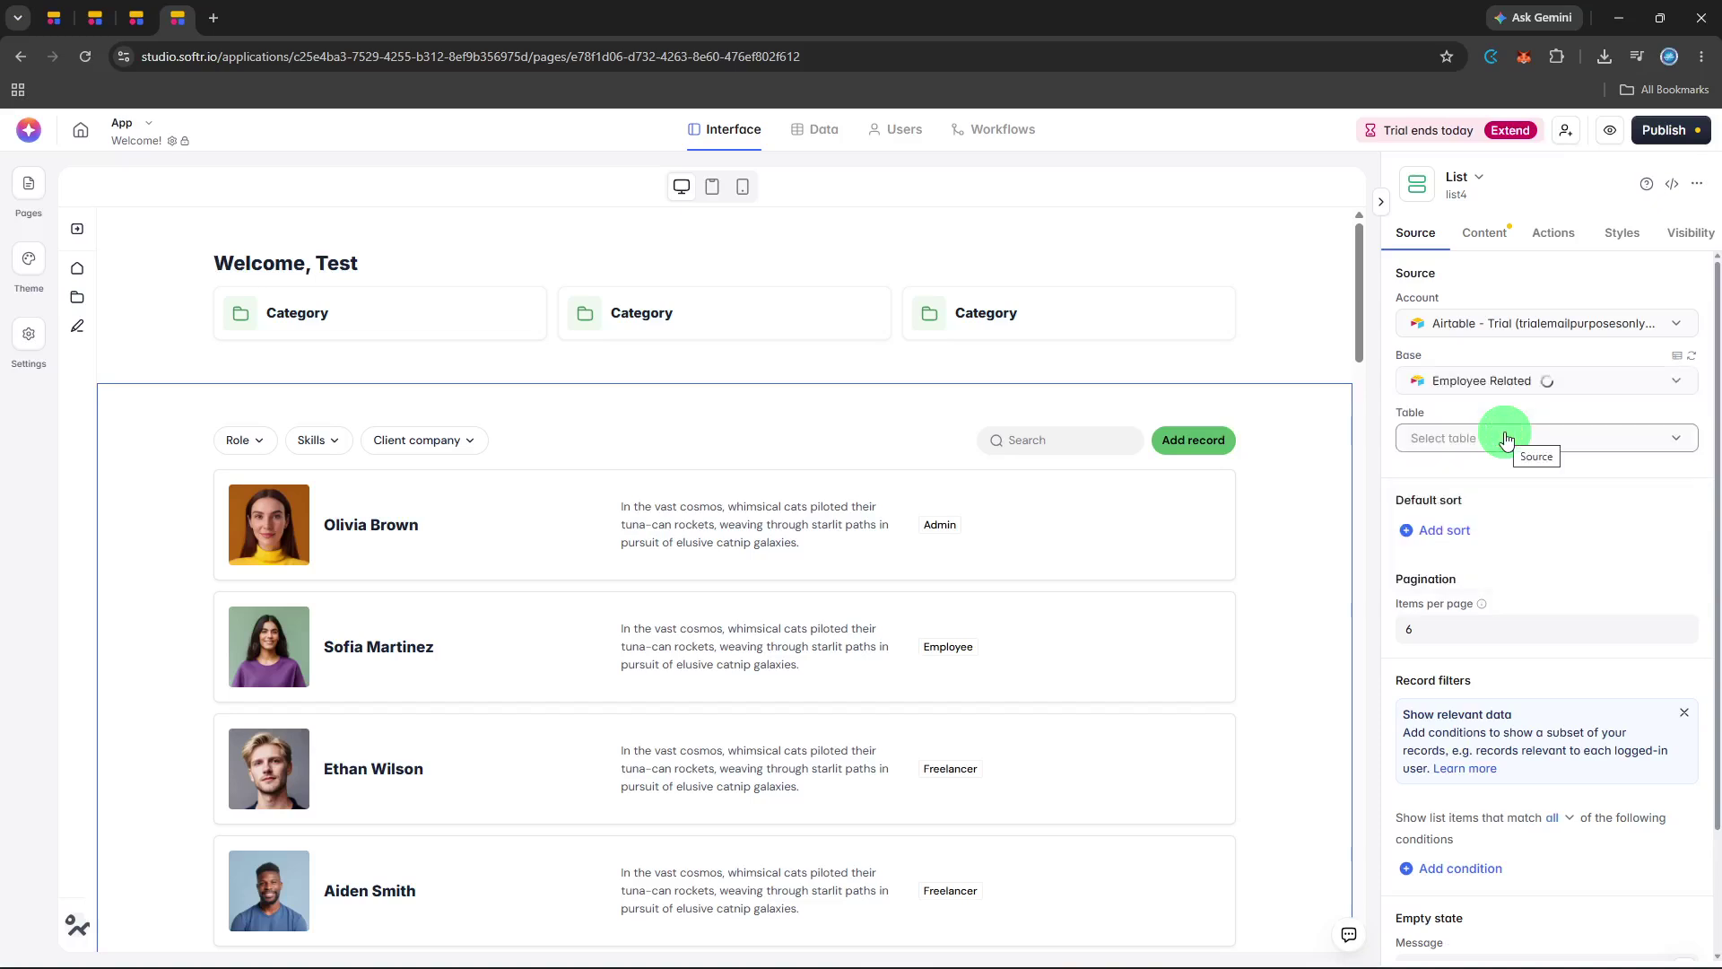
click(1506, 440)
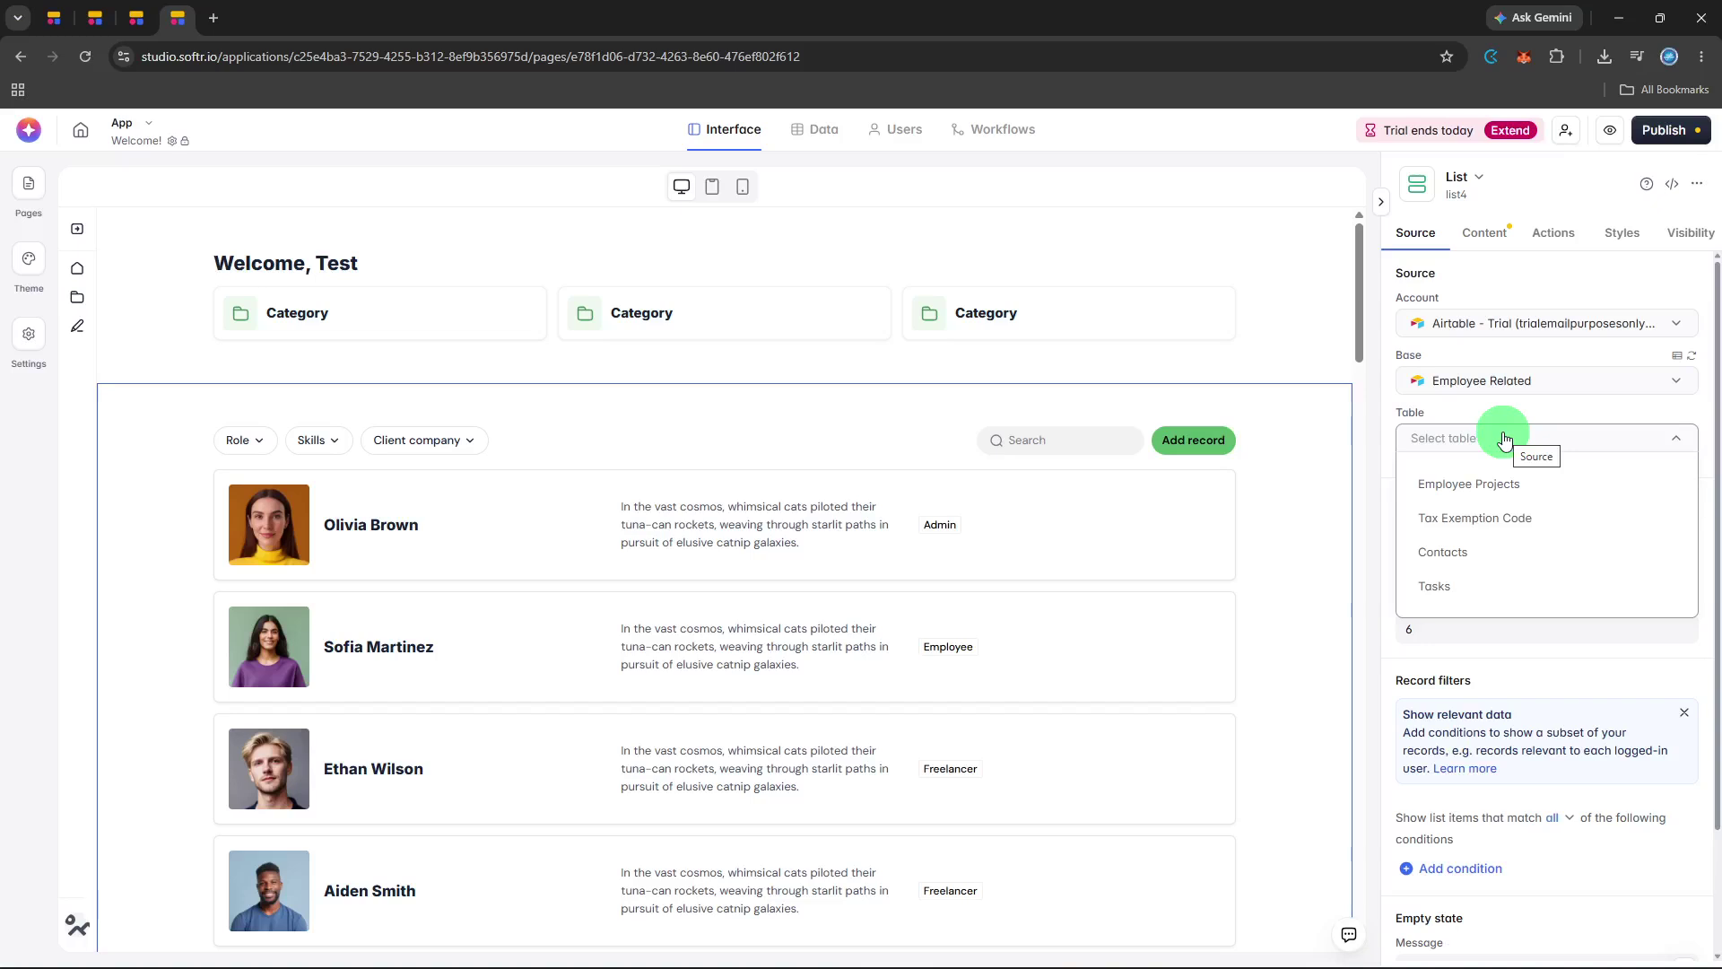
click(1491, 492)
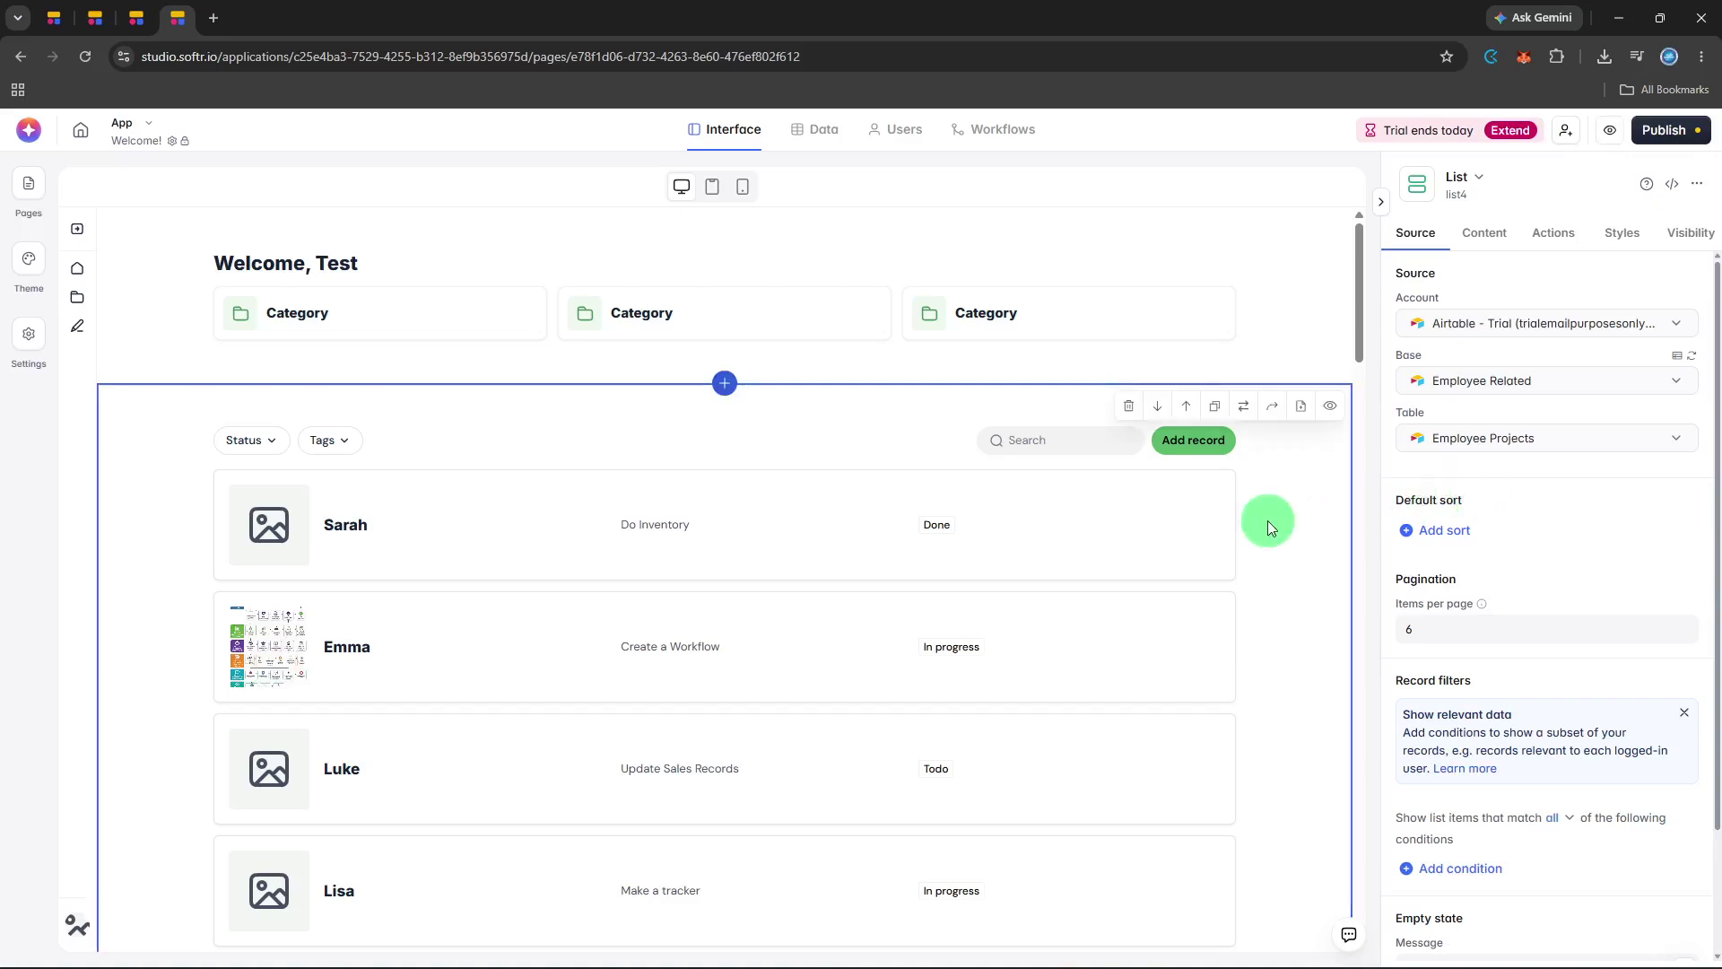
scroll(1268, 520, down, 2)
scroll(1267, 520, down, 5)
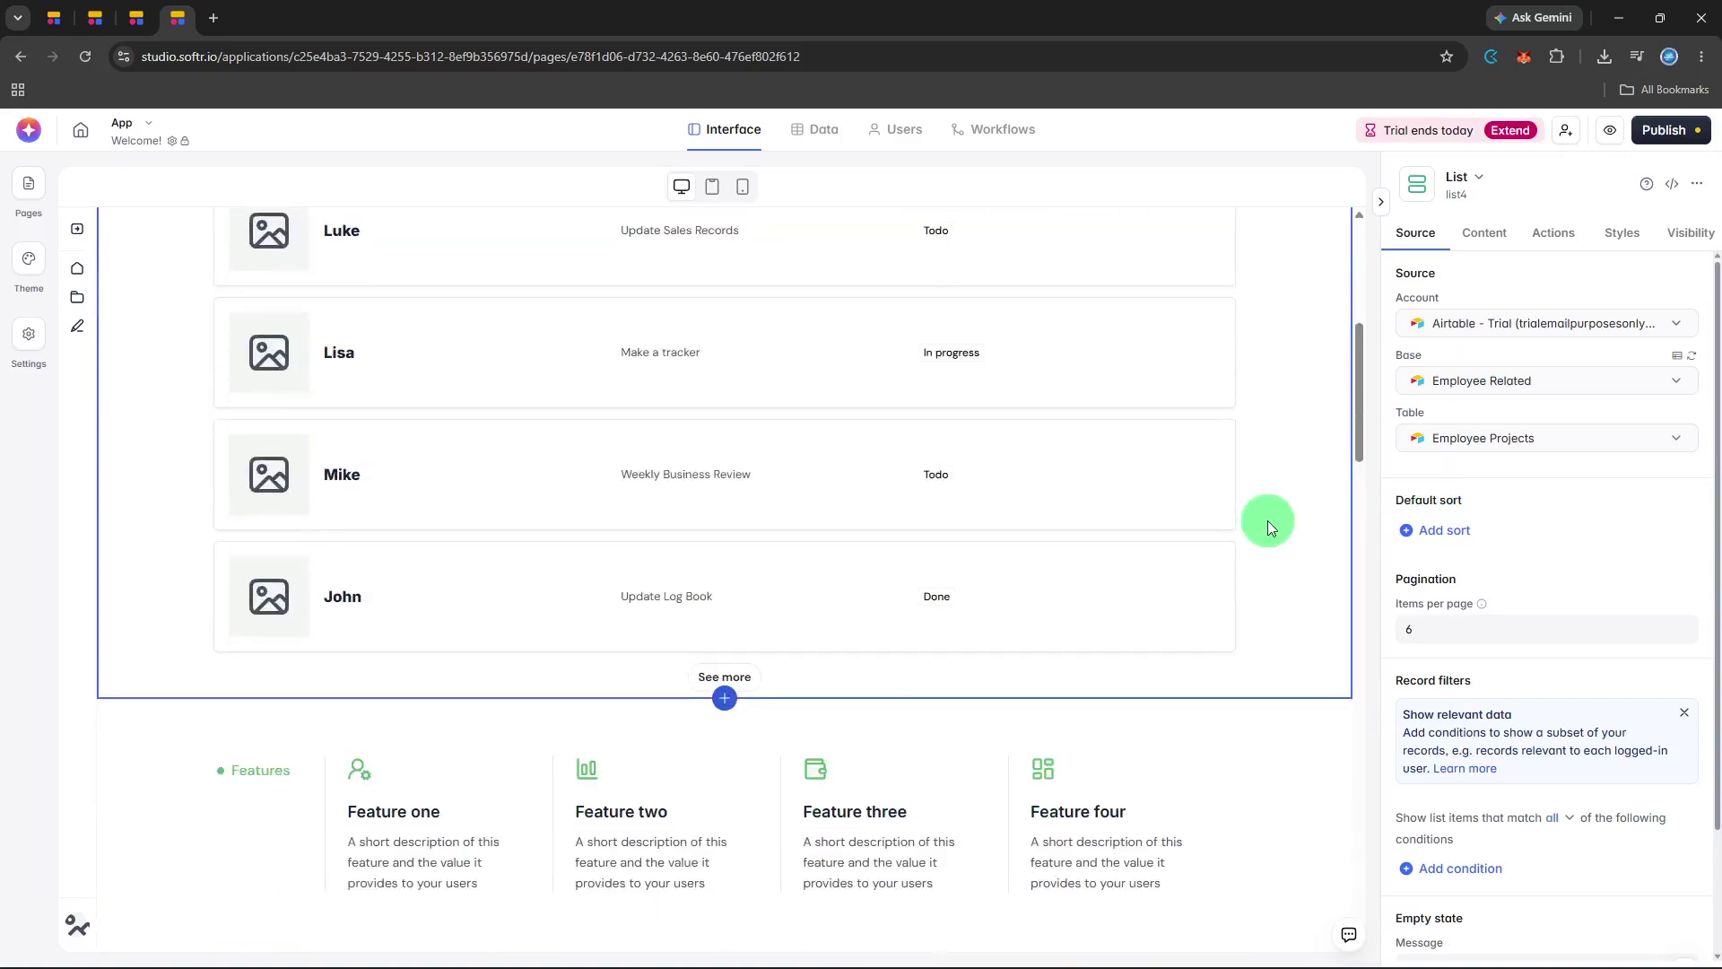
scroll(1268, 520, up, 3)
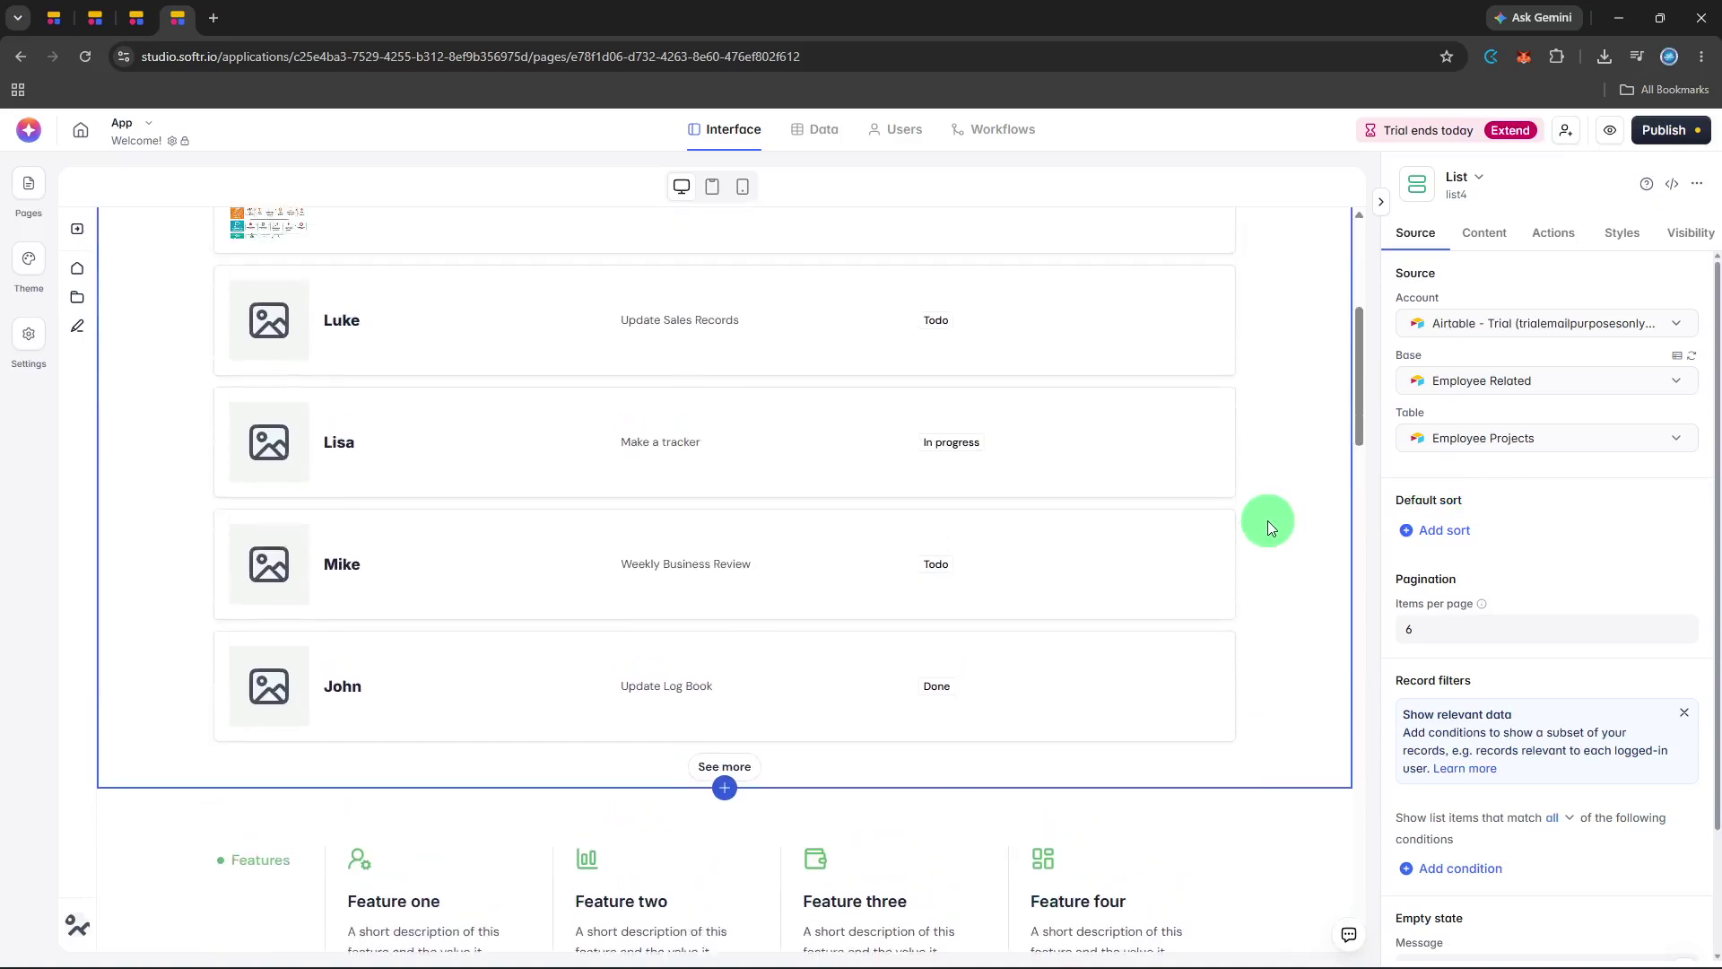
scroll(1267, 520, up, 1)
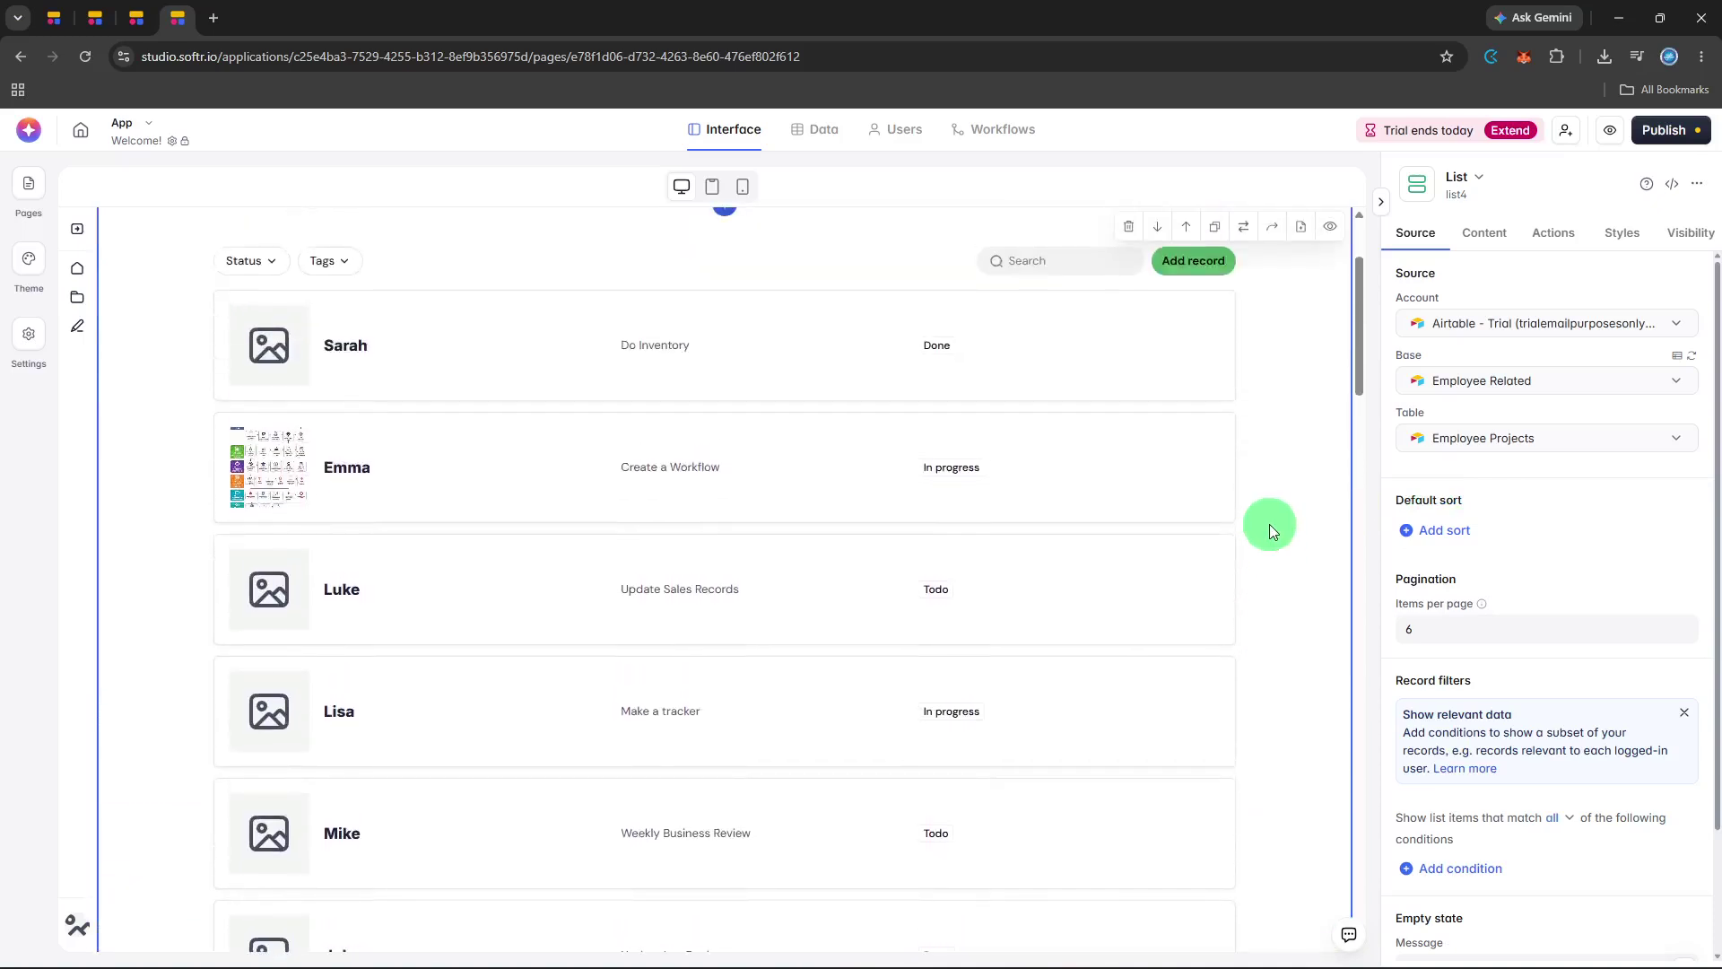
scroll(1270, 529, up, 2)
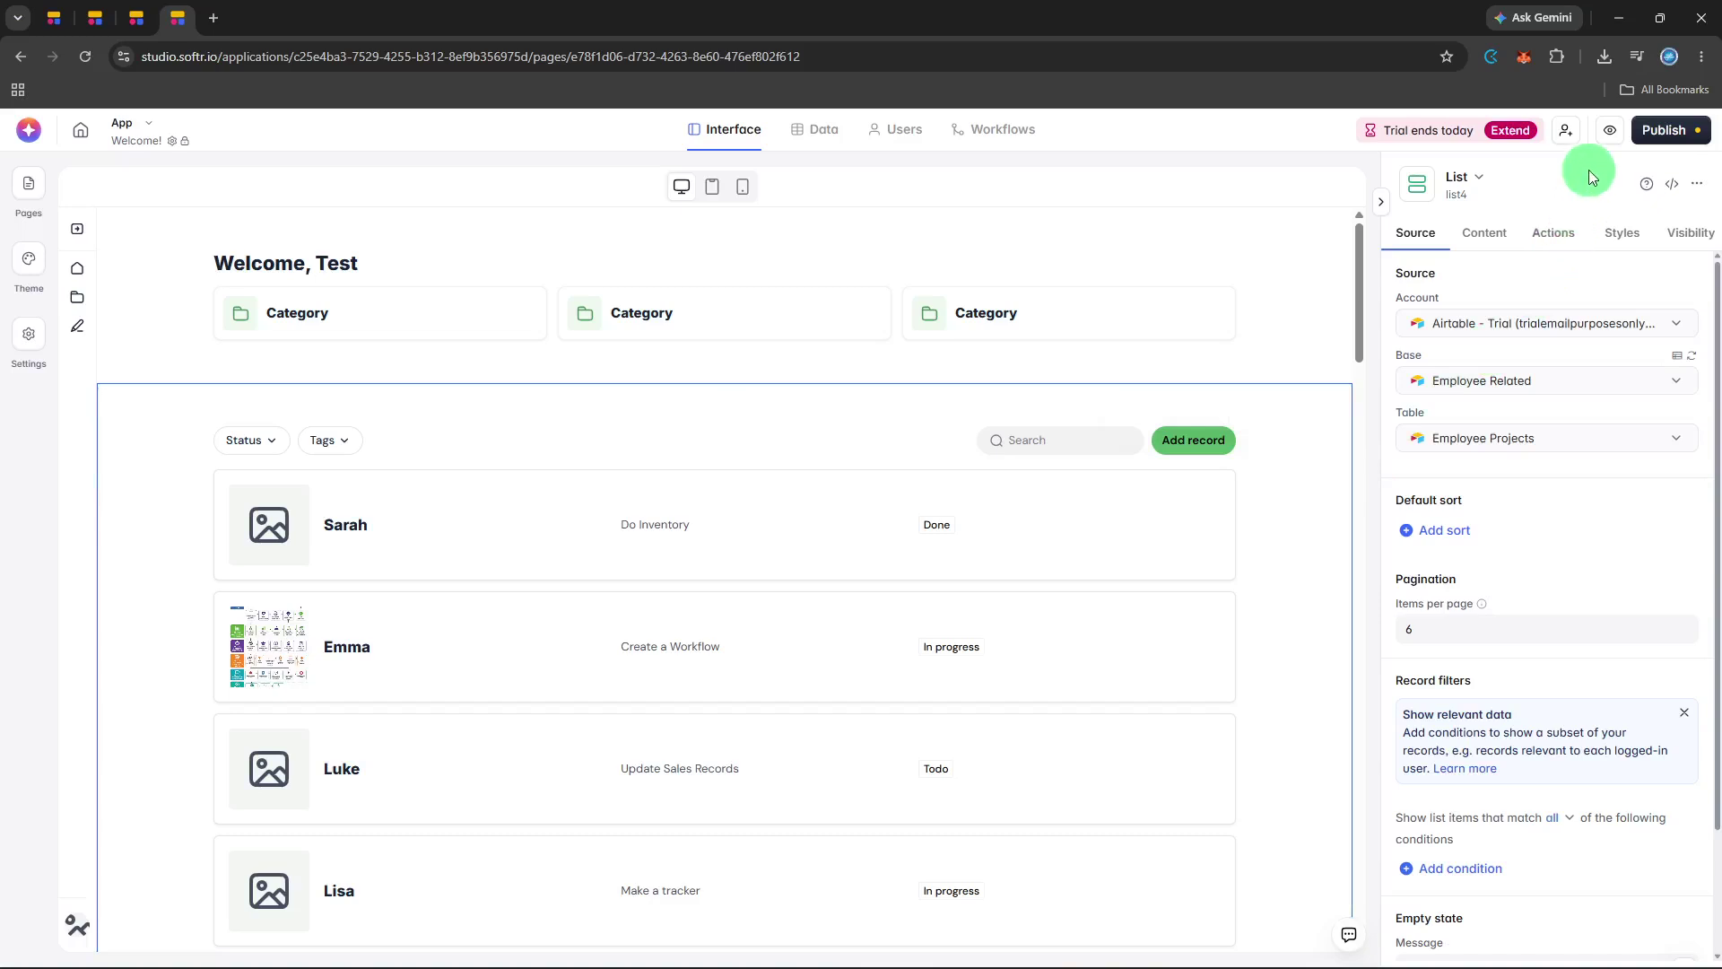
Preview the app and examine the Welcome! page from start to end, including the employee projects list.
click(1601, 136)
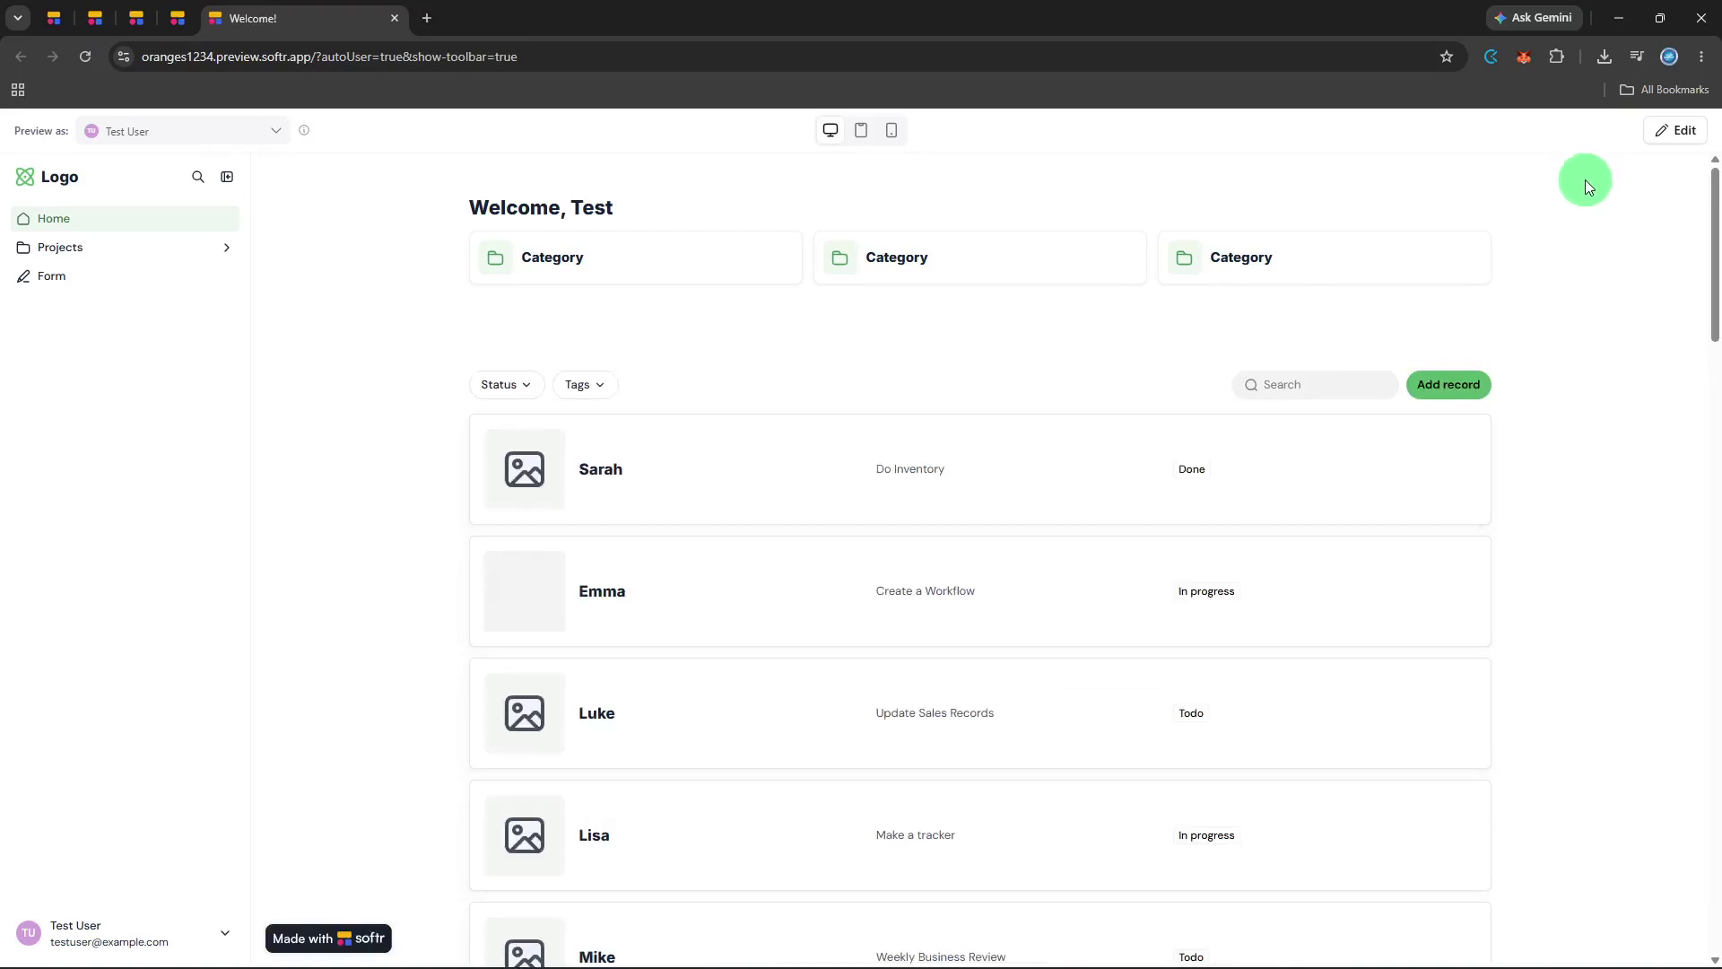
scroll(1585, 179, down, 4)
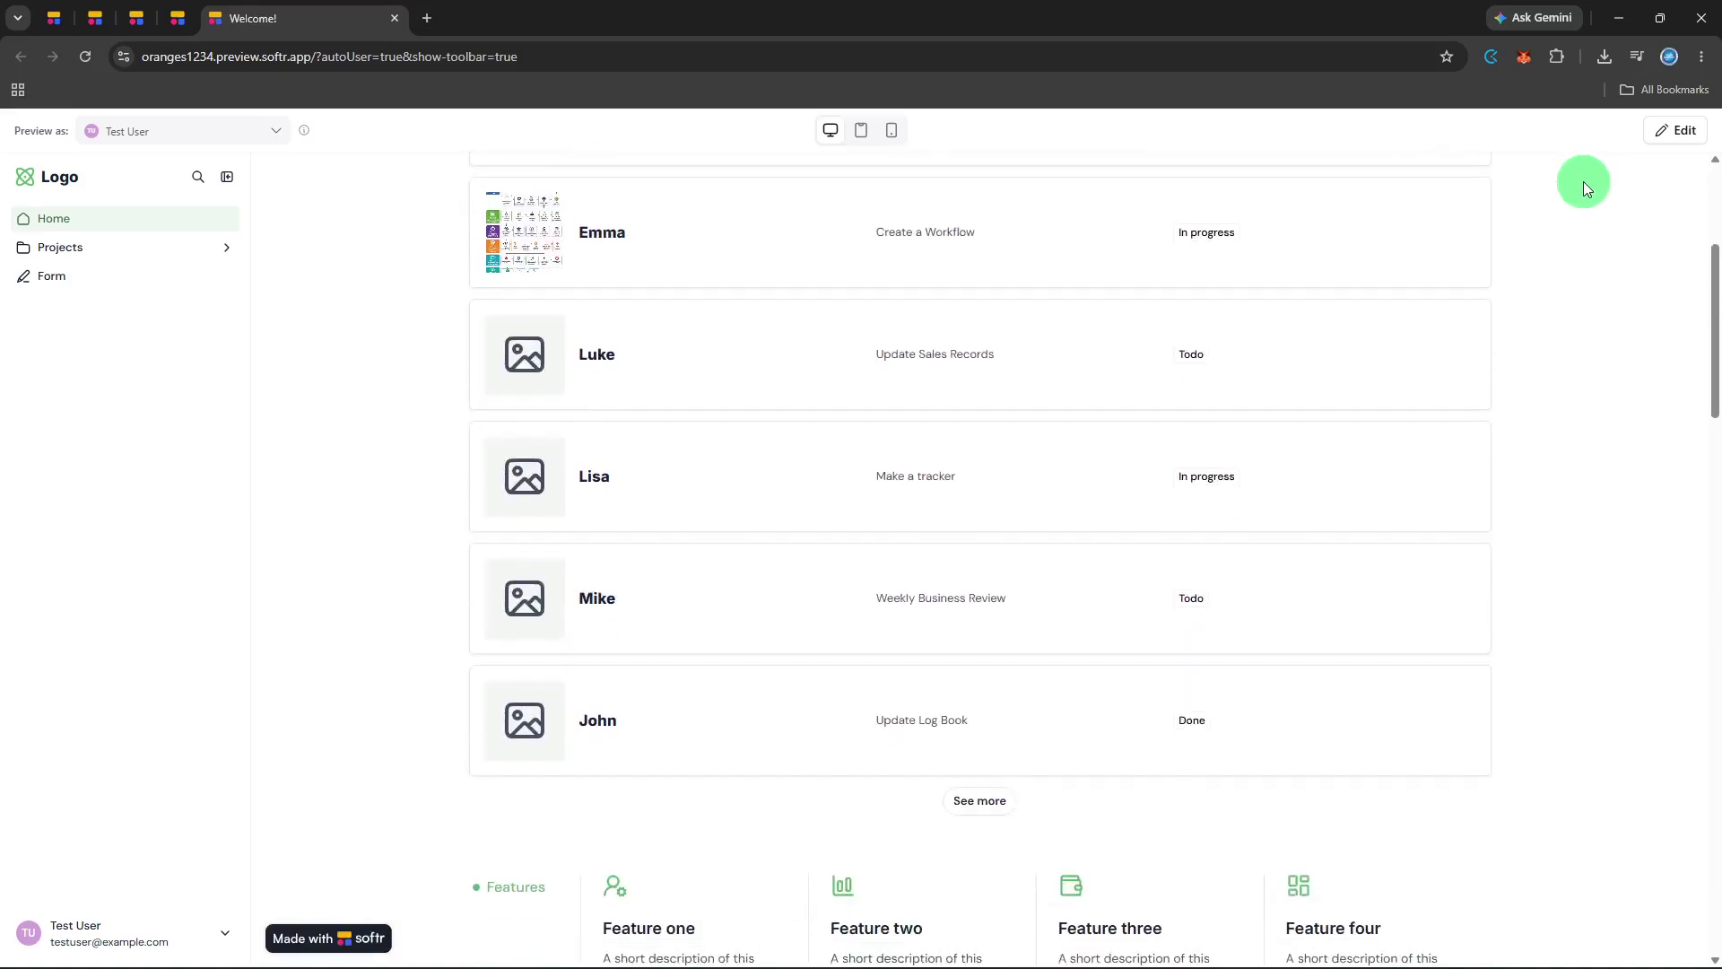
scroll(1584, 181, down, 6)
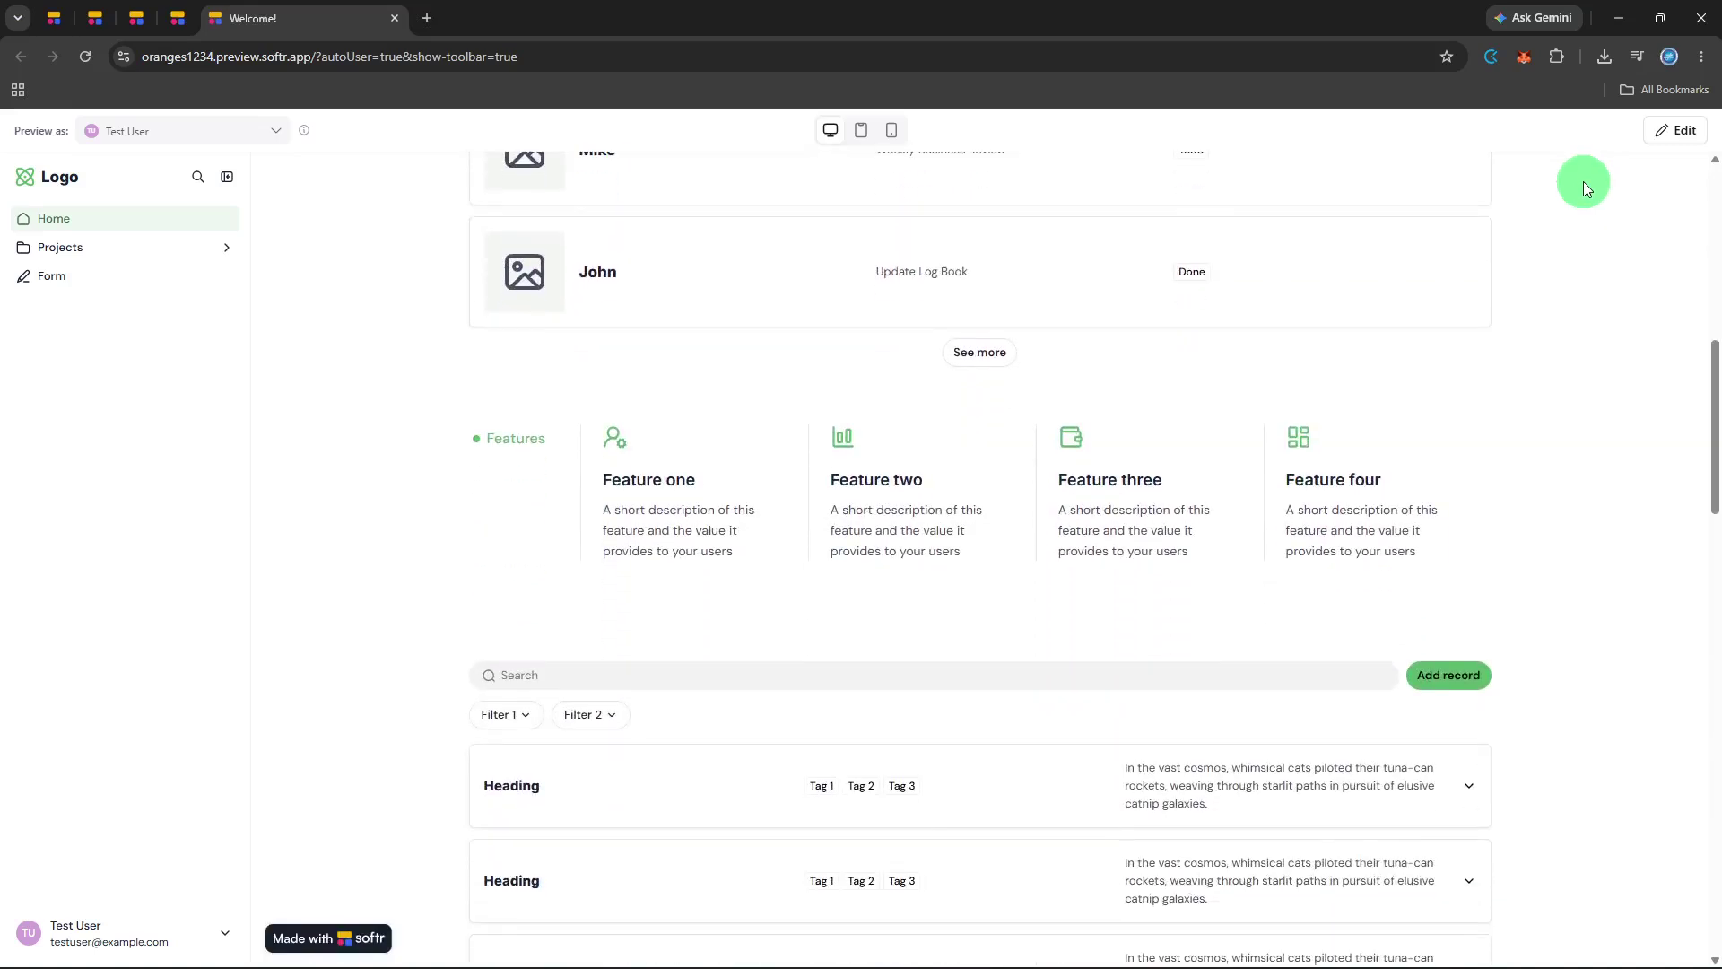
scroll(1585, 182, down, 8)
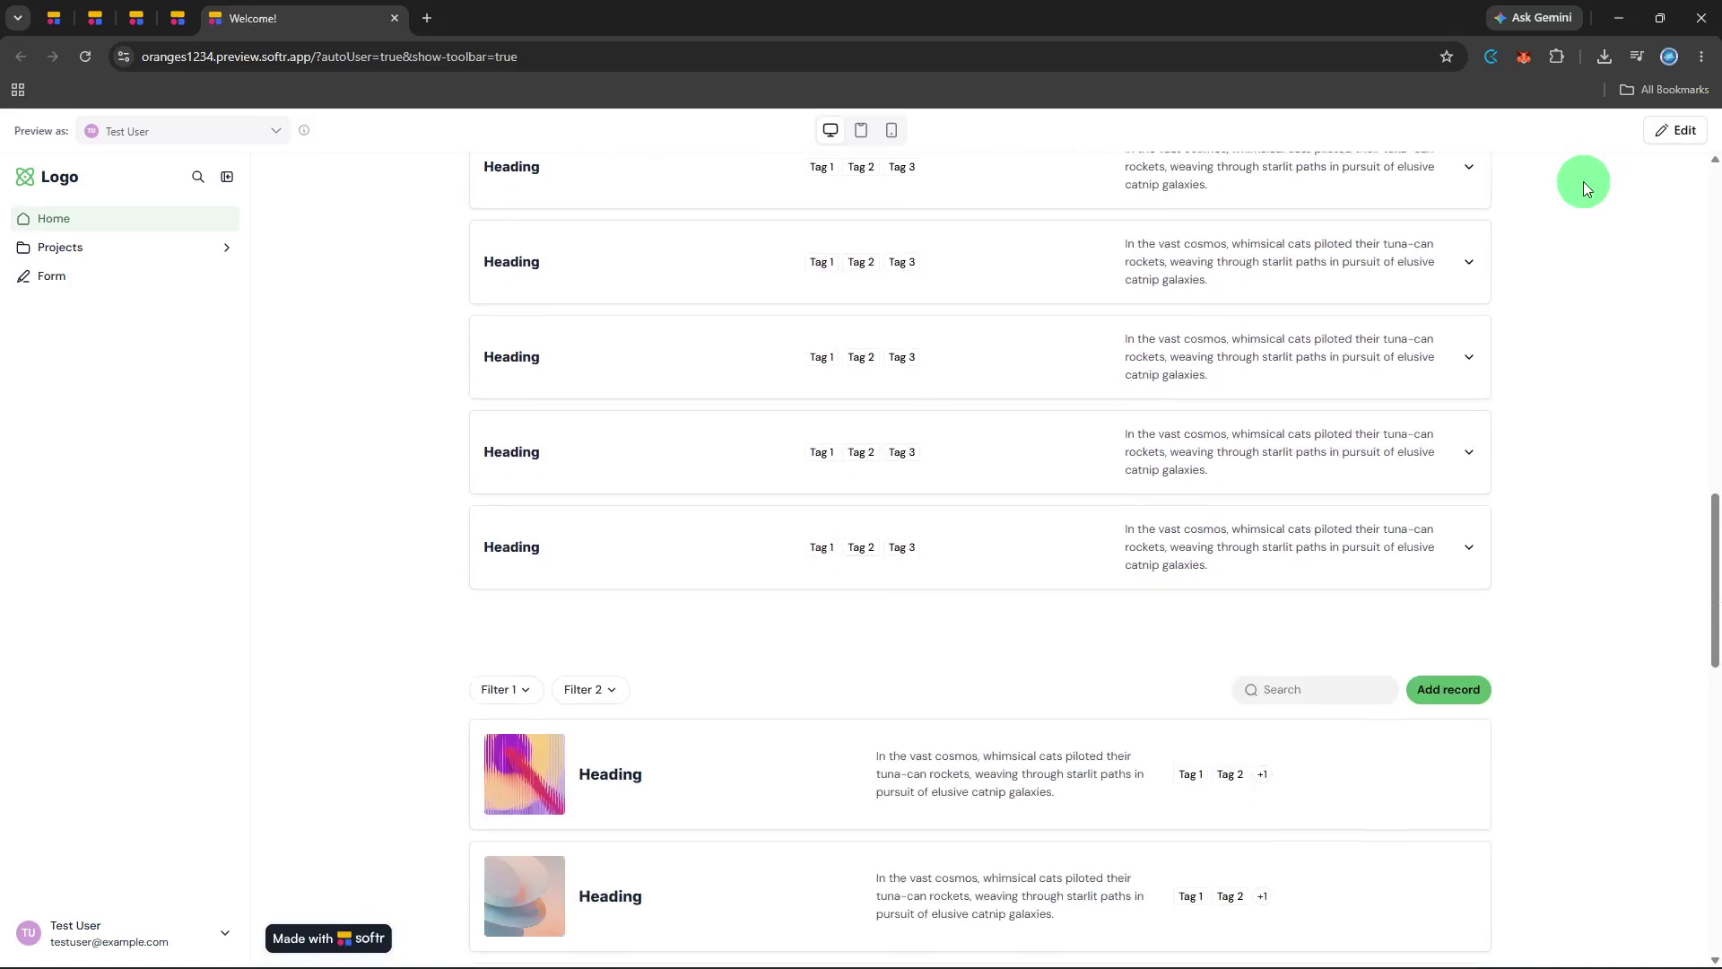
scroll(1584, 181, down, 3)
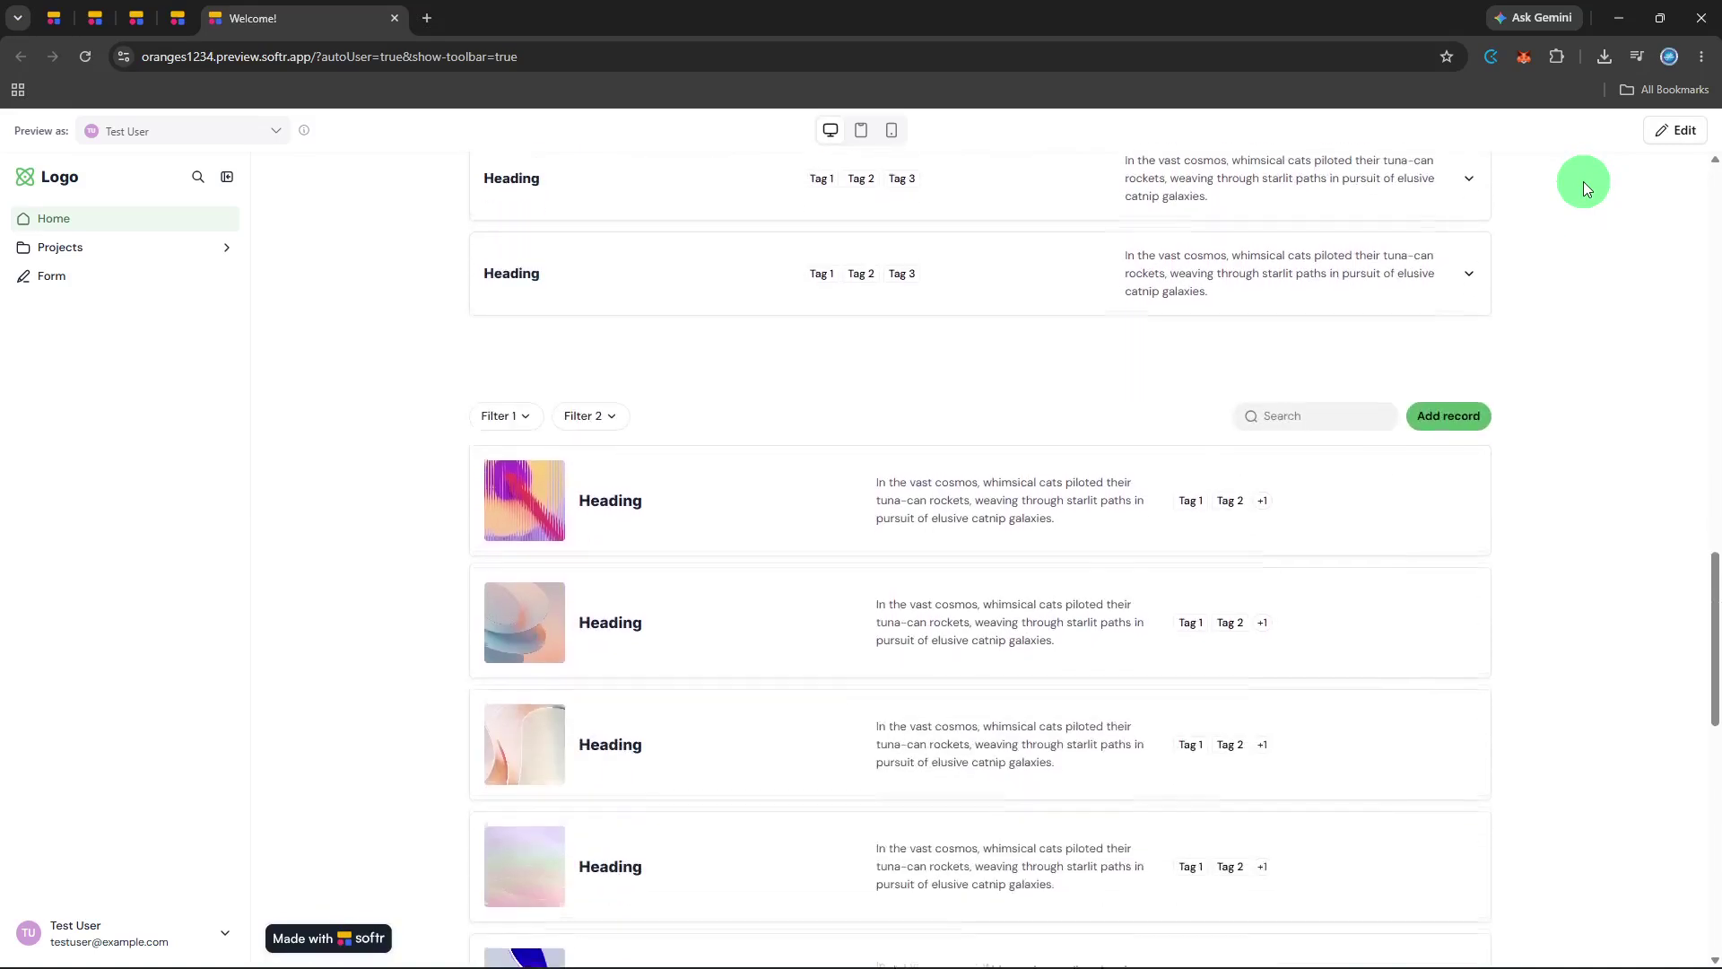
scroll(1584, 182, down, 4)
scroll(1584, 181, down, 4)
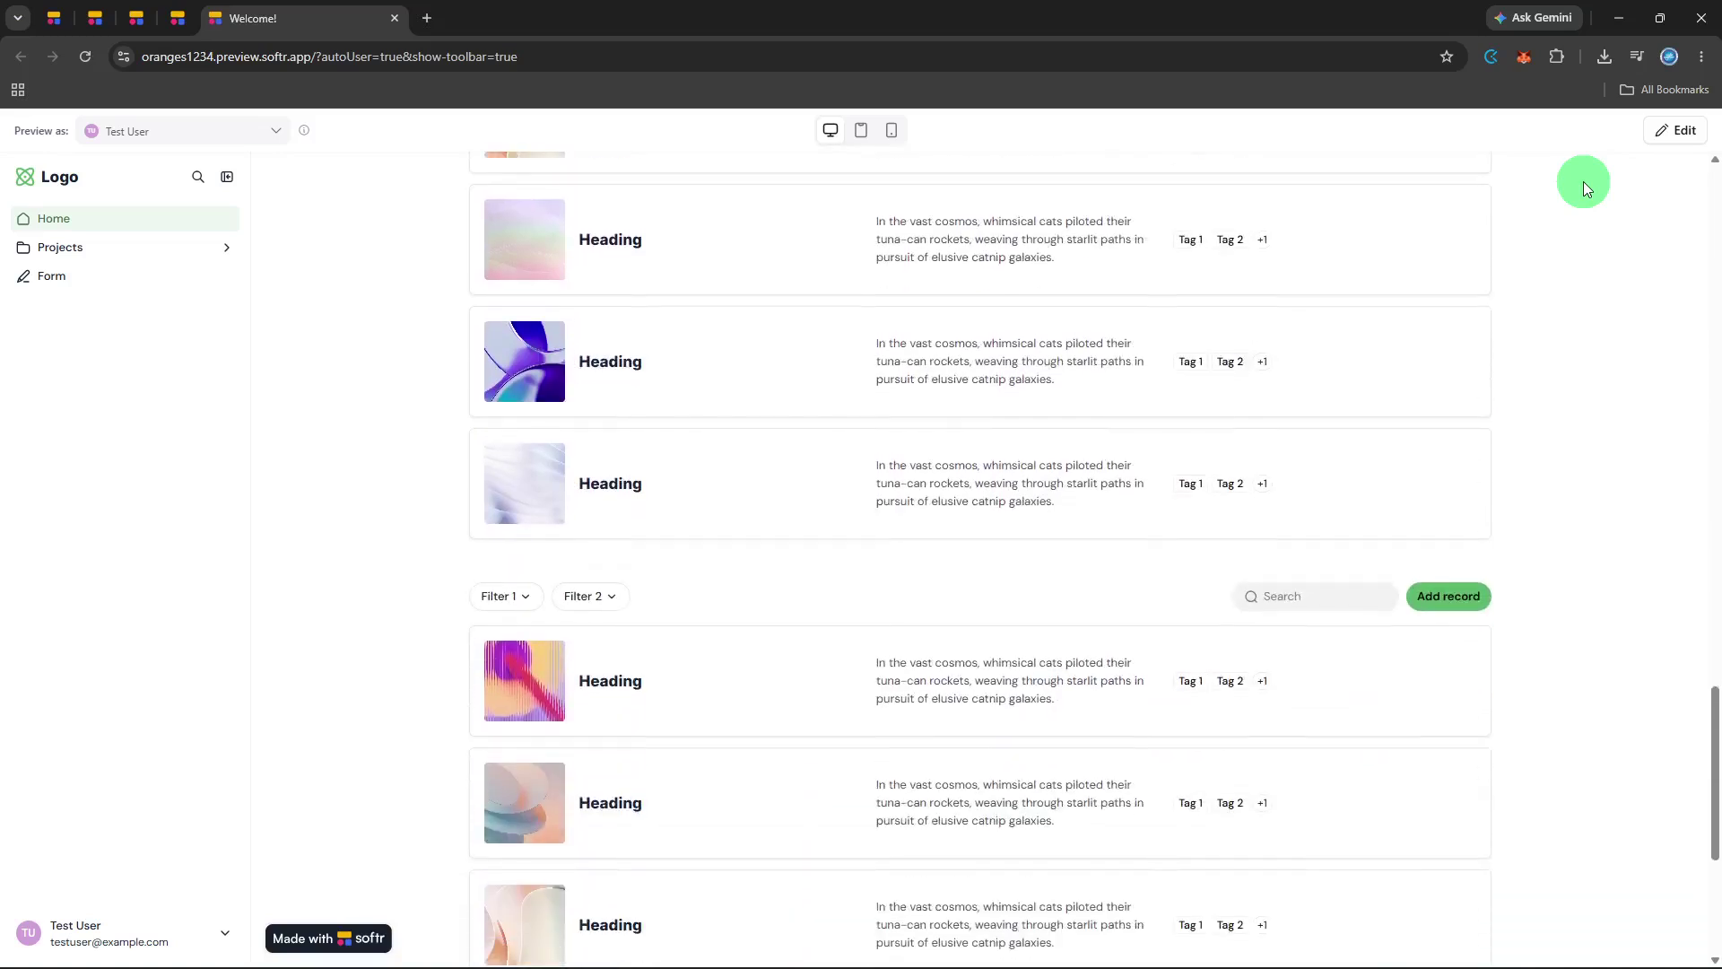
scroll(1584, 182, down, 3)
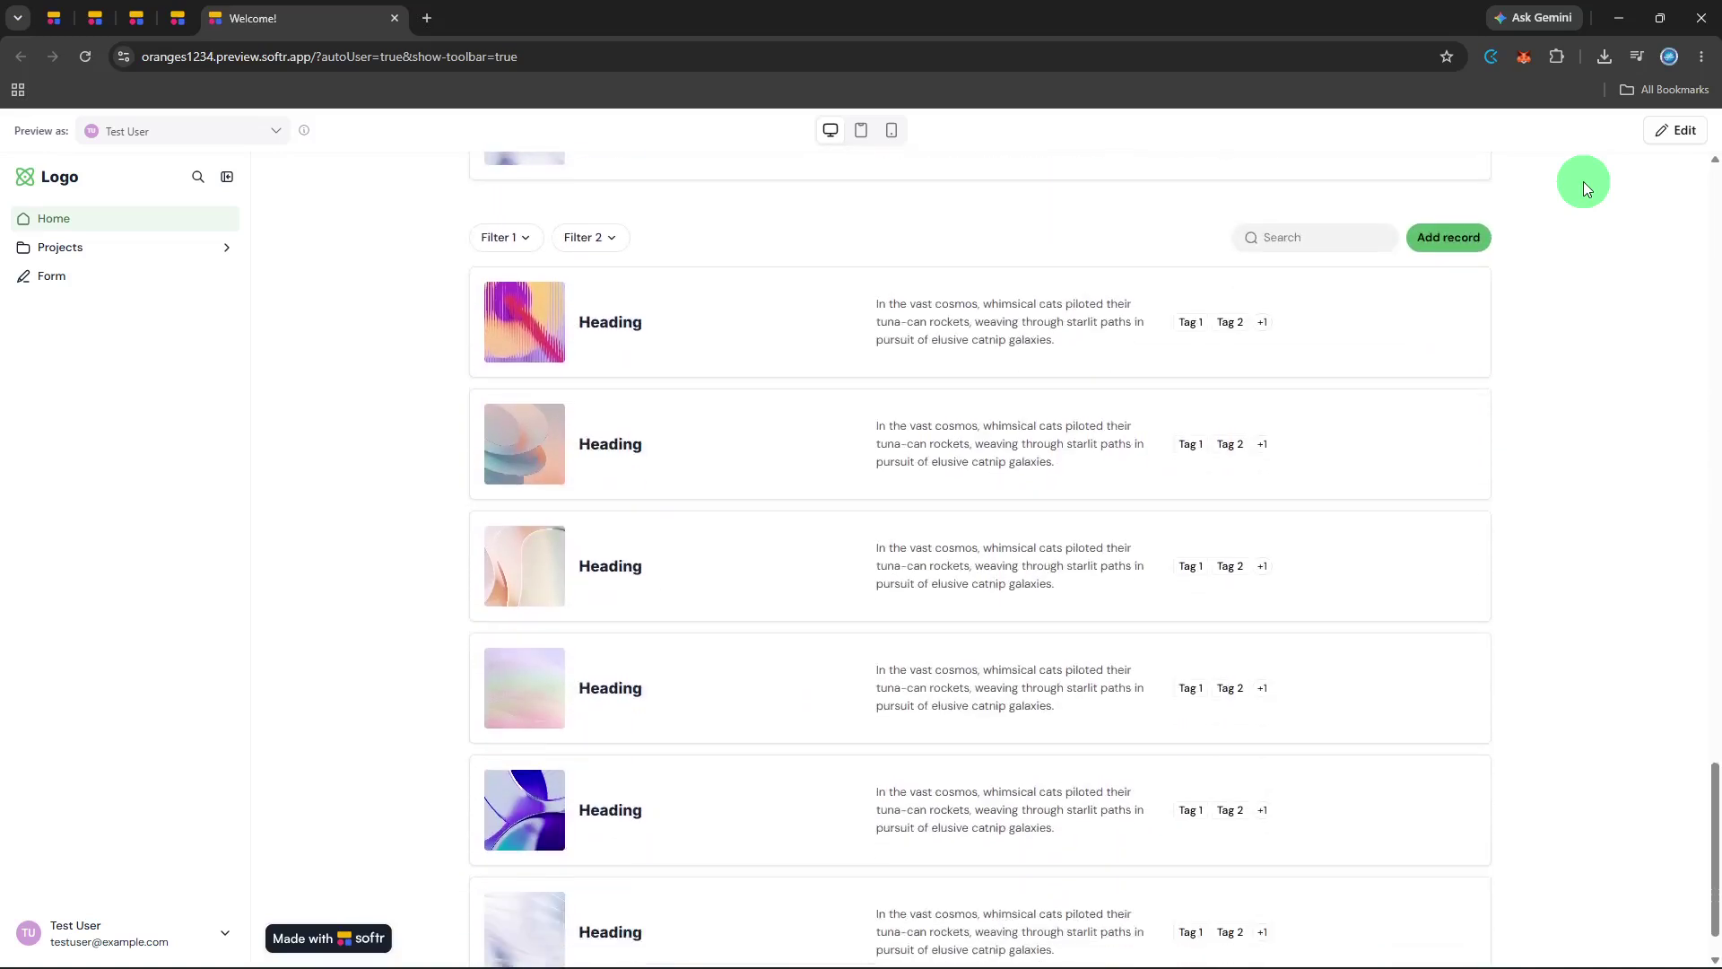
scroll(1584, 181, up, 3)
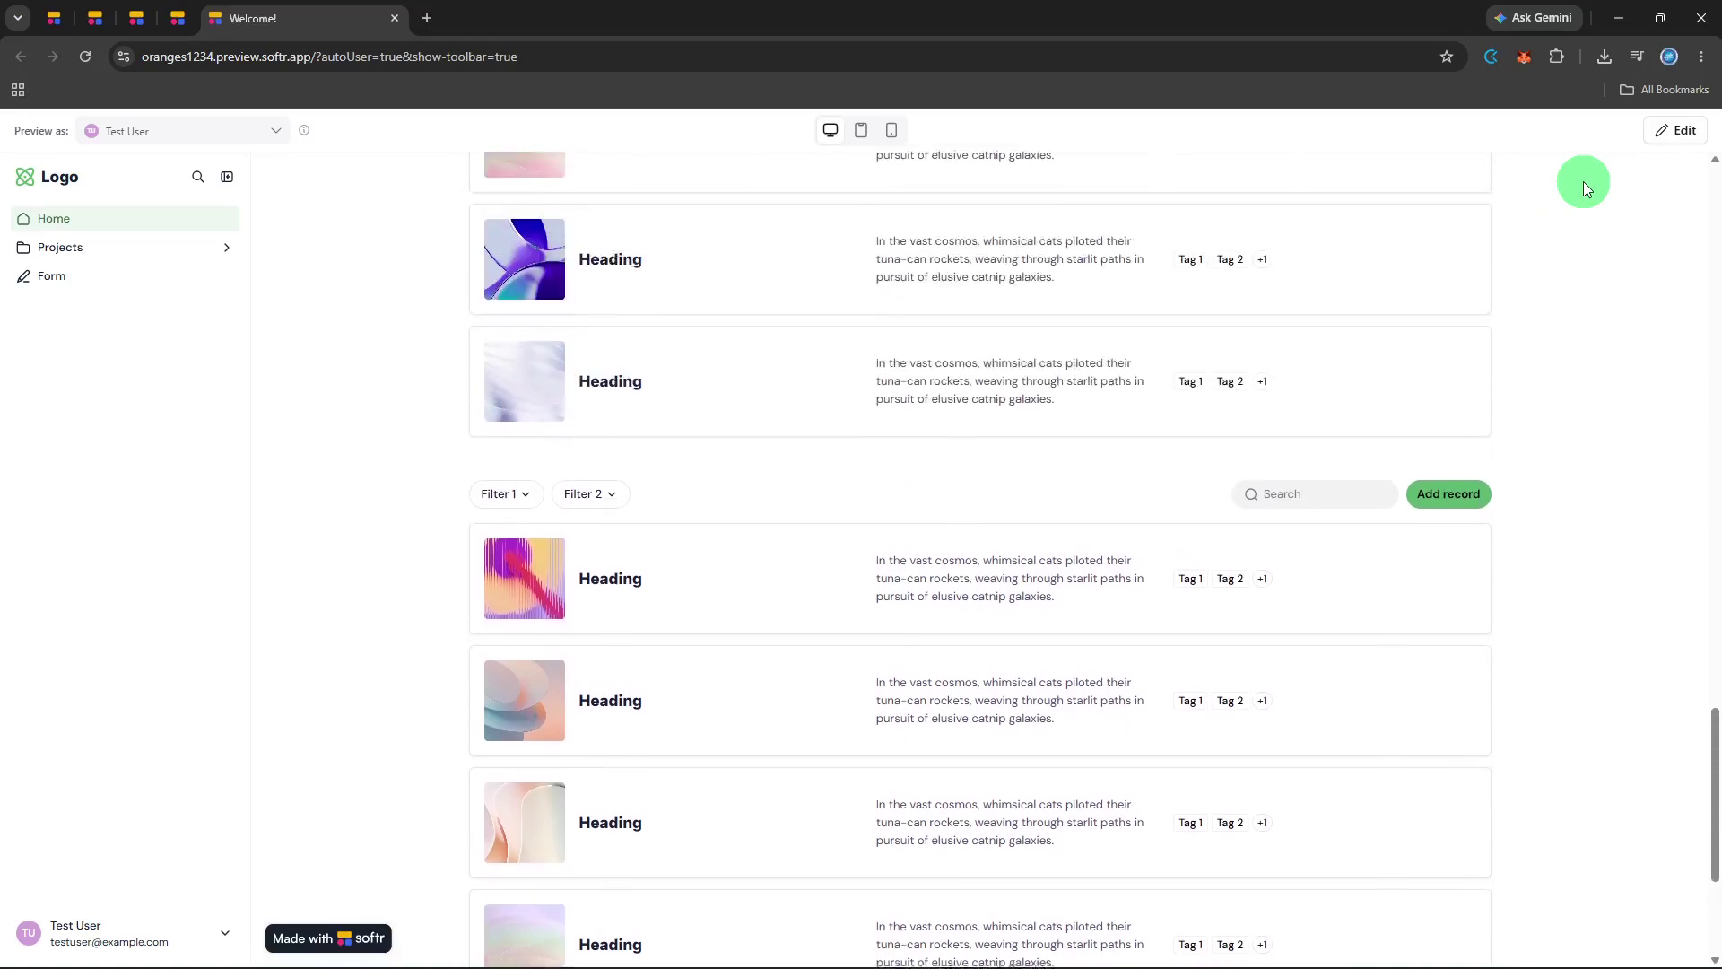
scroll(1584, 182, up, 5)
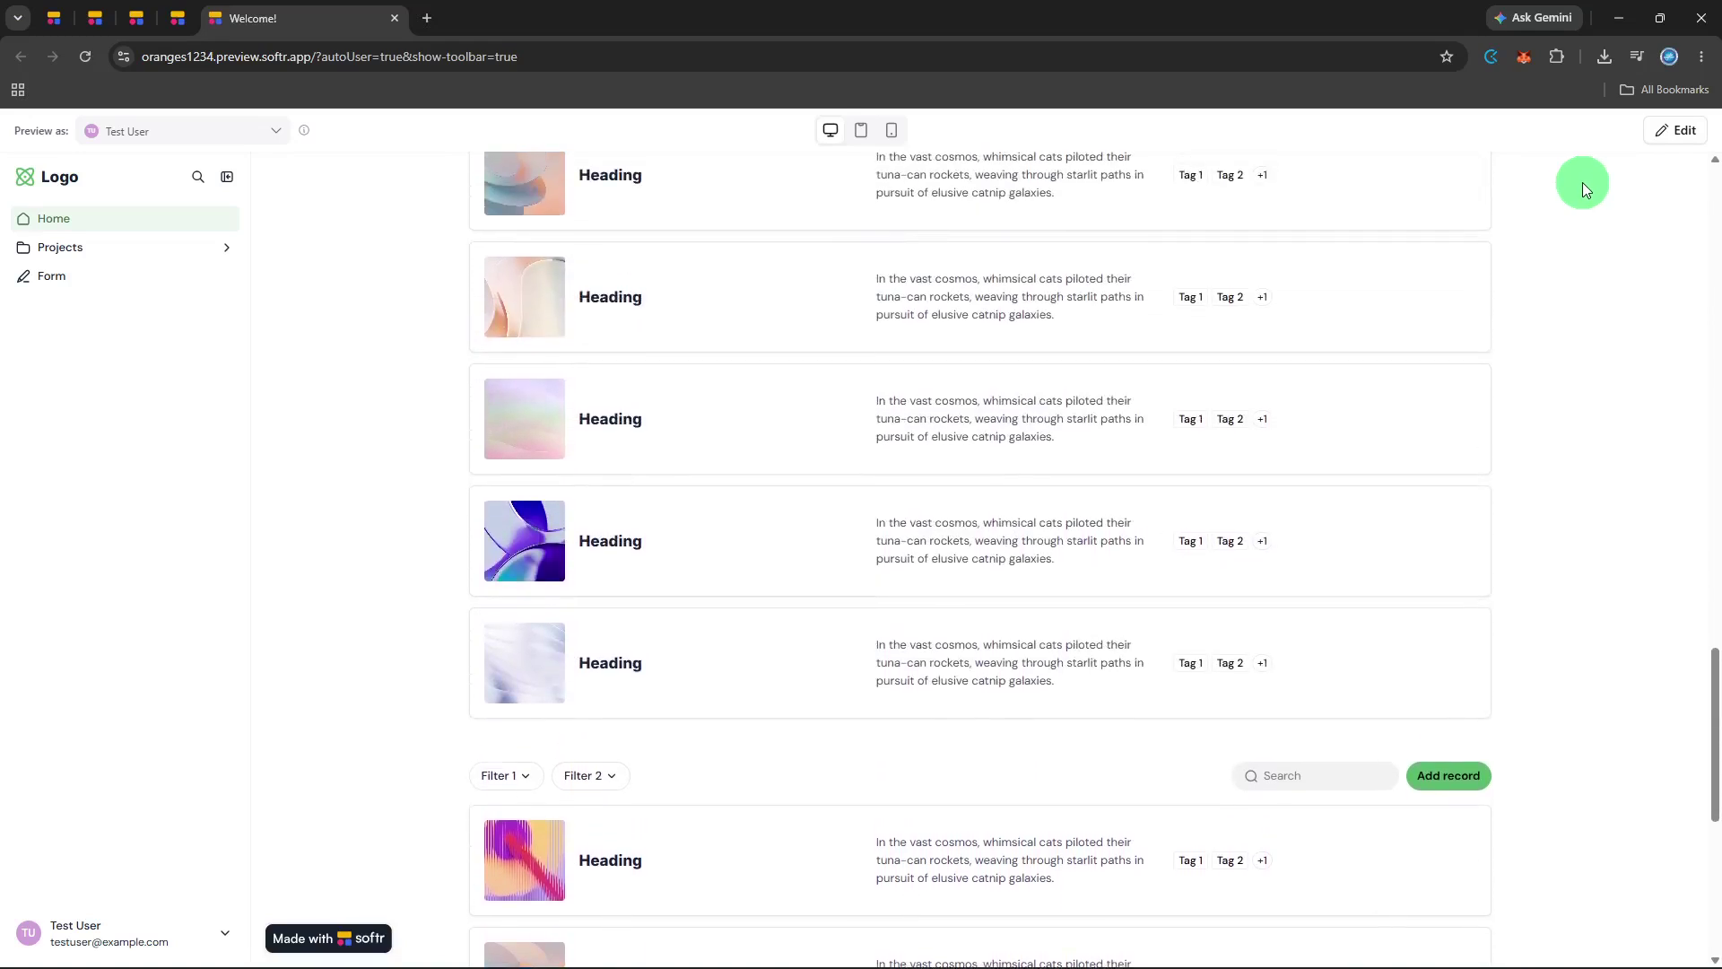
scroll(1580, 189, up, 6)
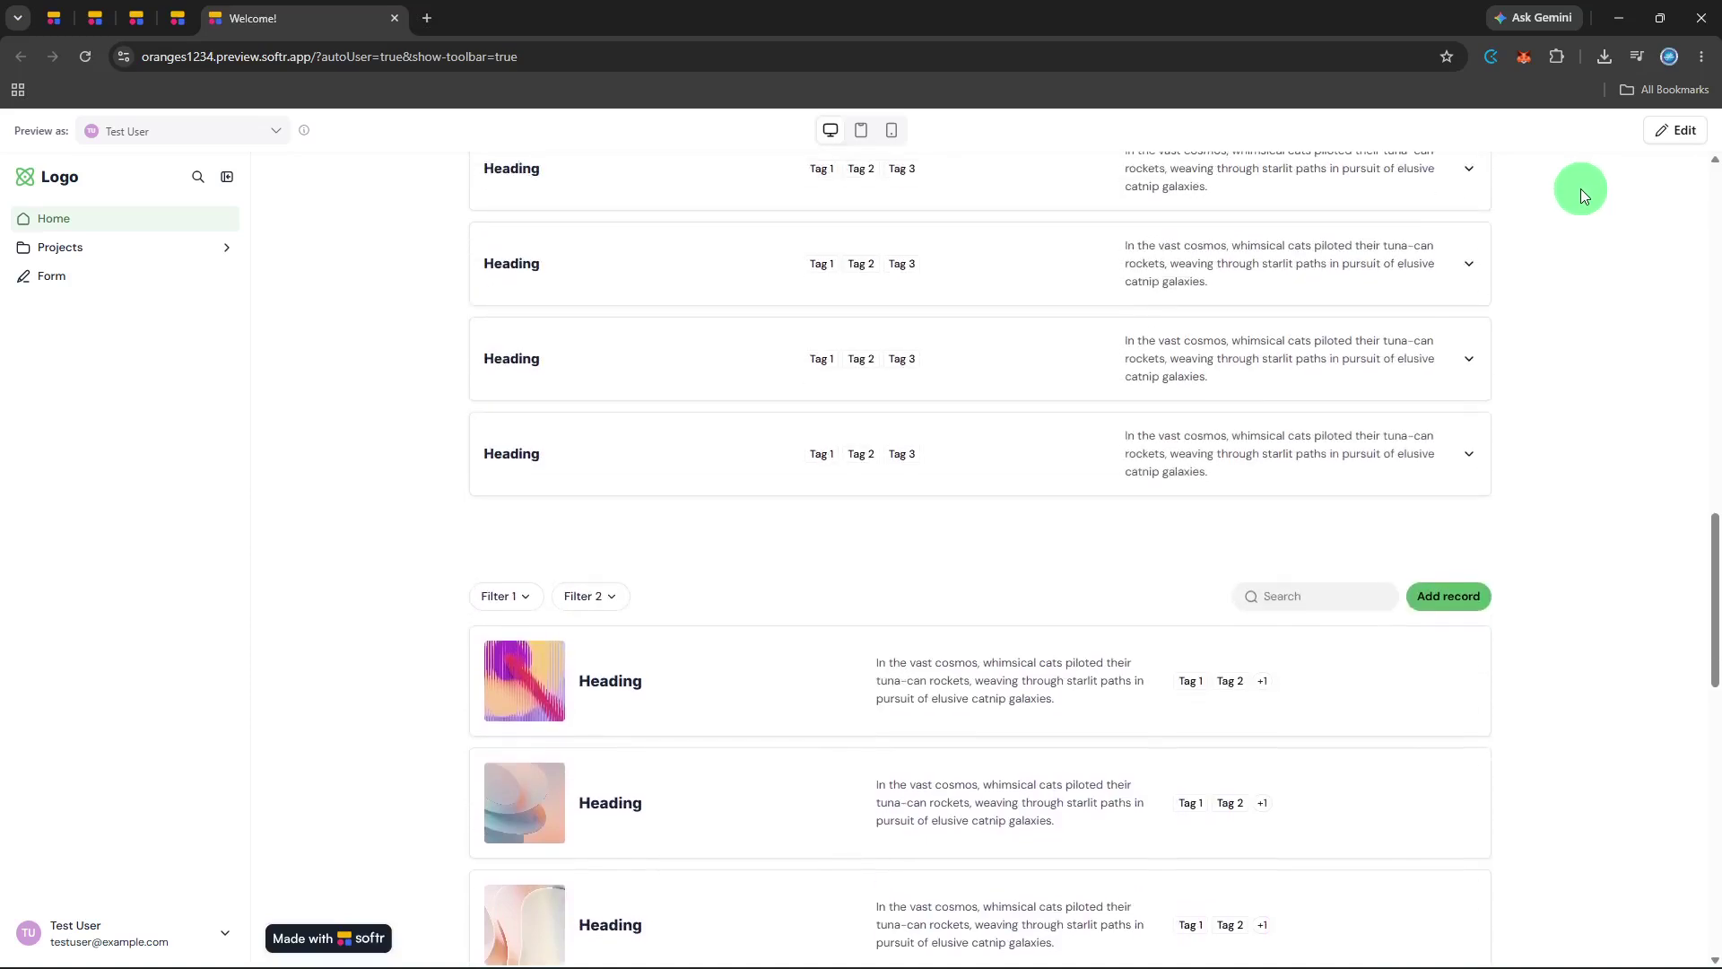
scroll(1580, 188, up, 4)
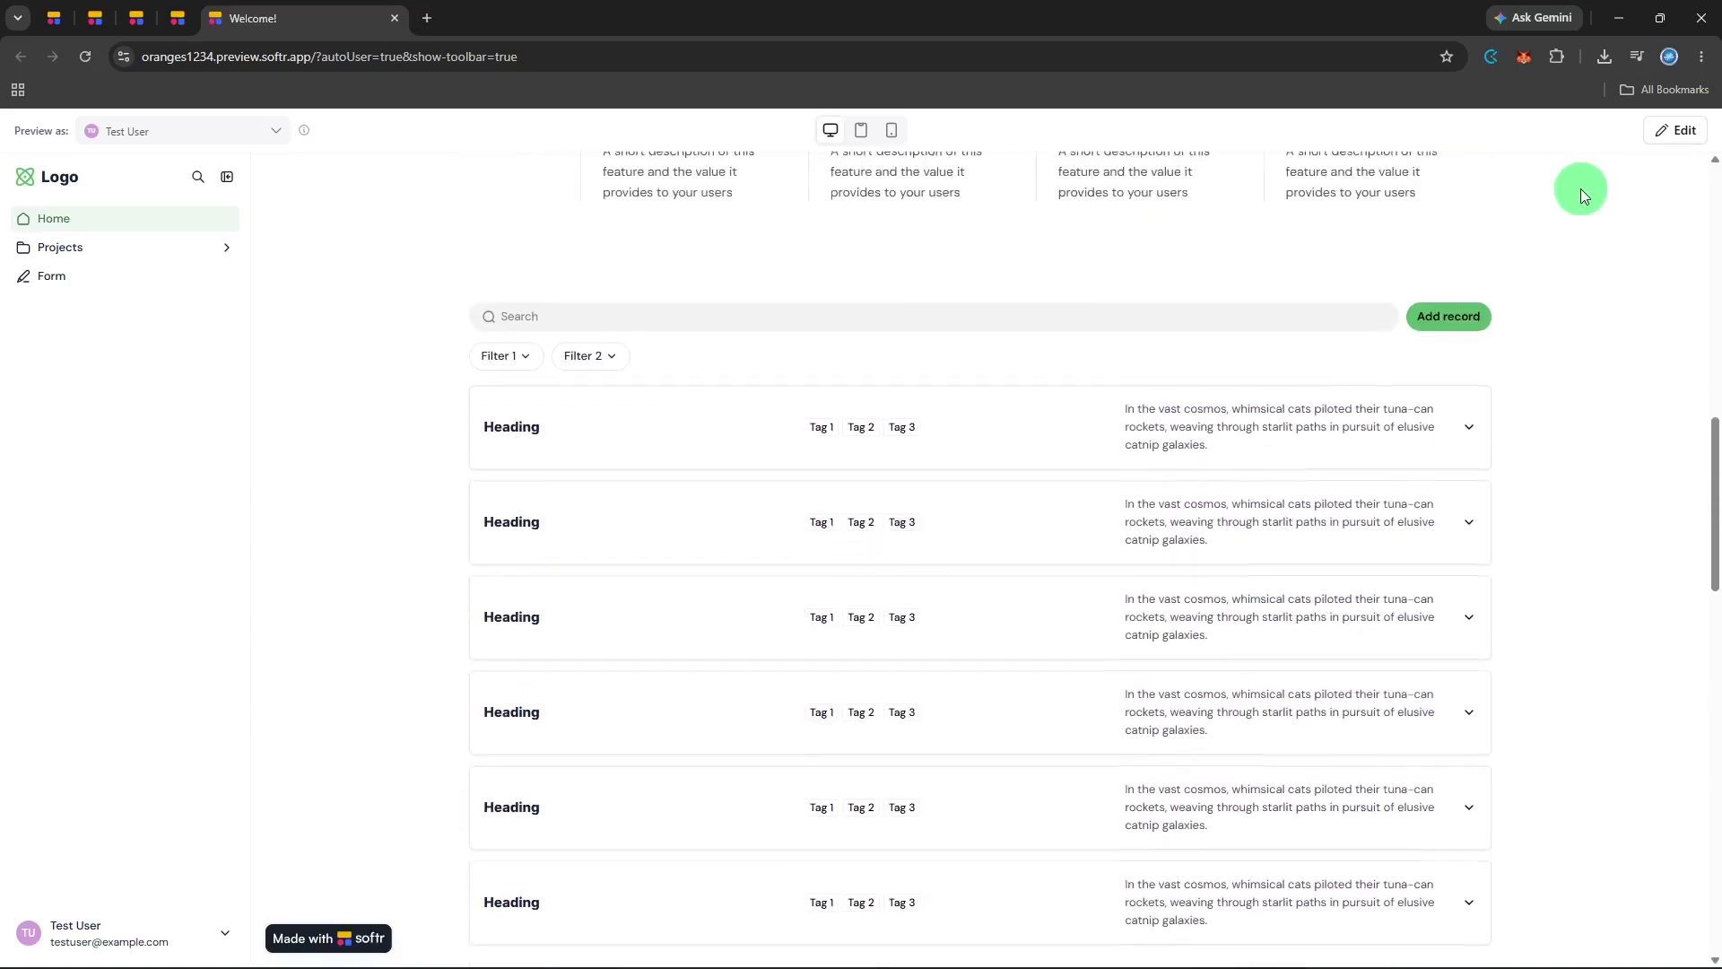
scroll(1581, 188, up, 3)
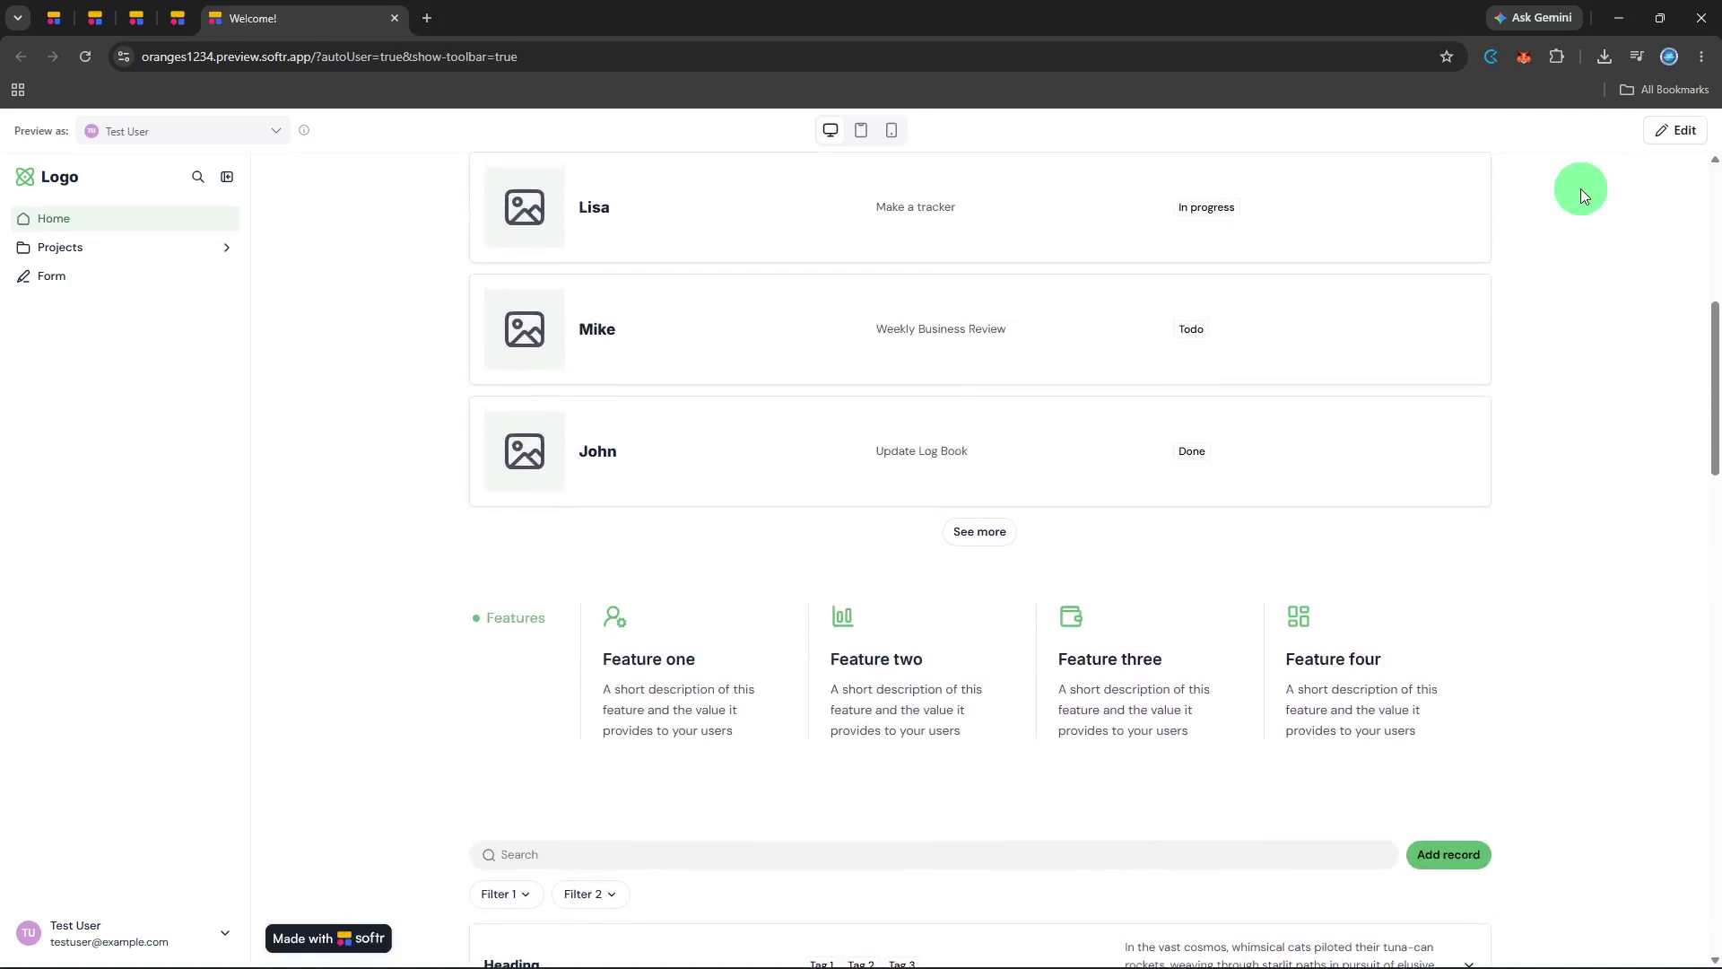
scroll(1580, 193, up, 6)
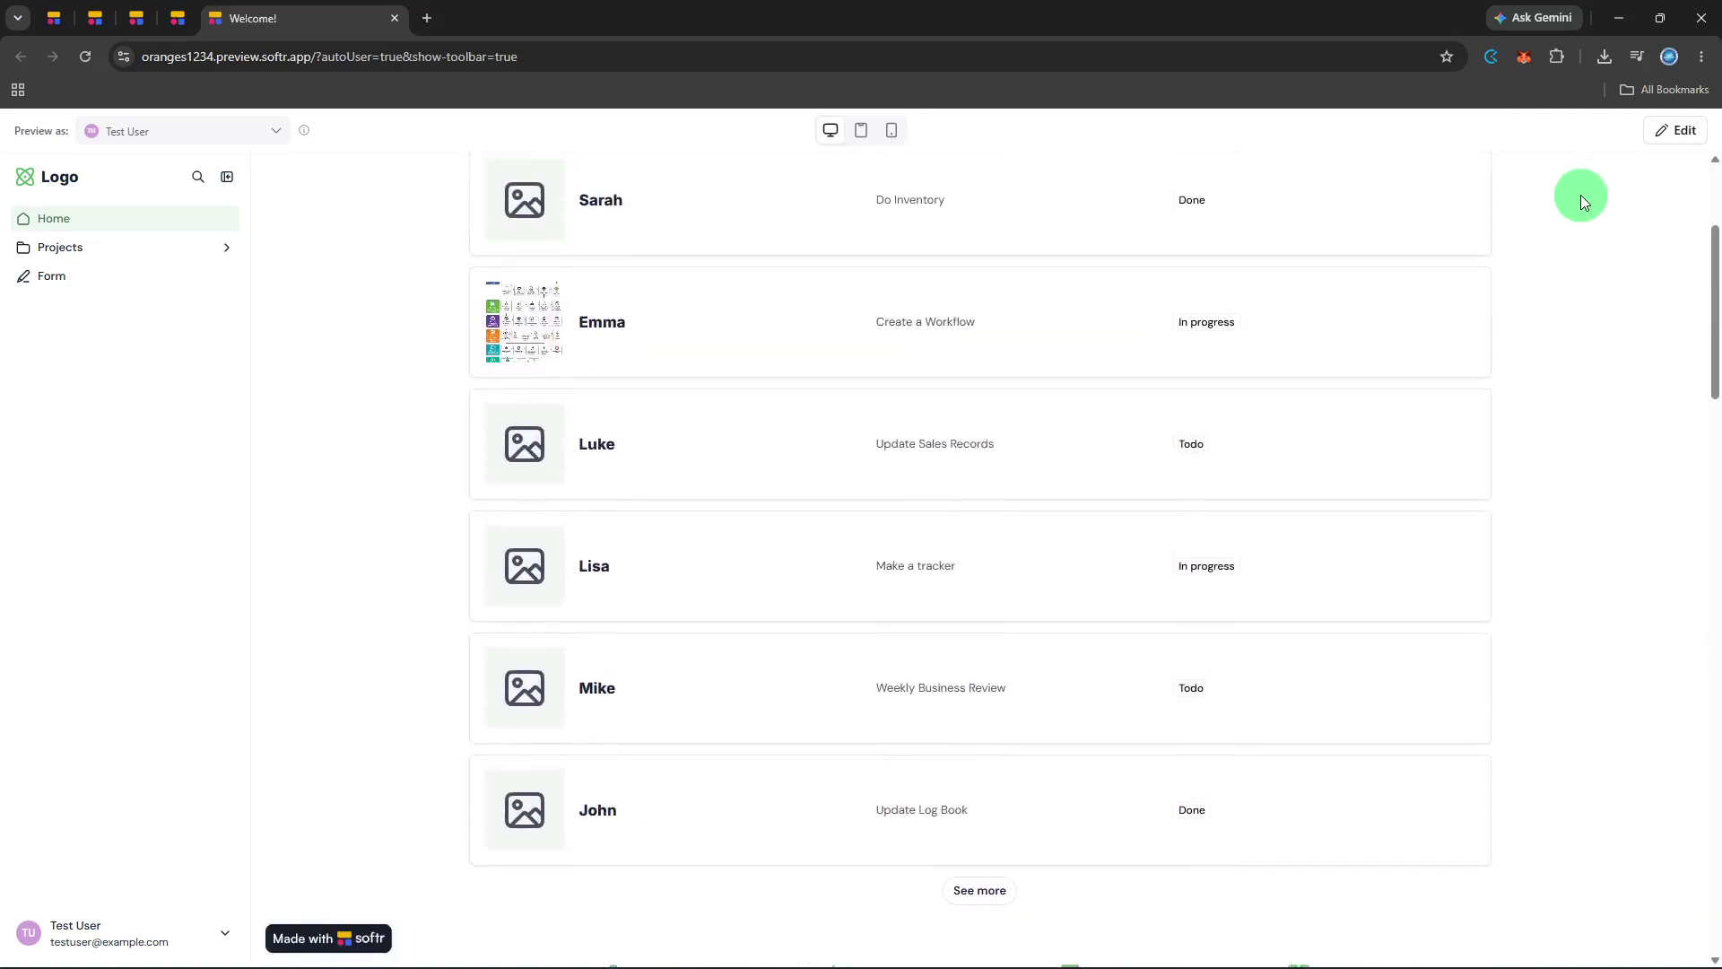
scroll(1580, 198, up, 1)
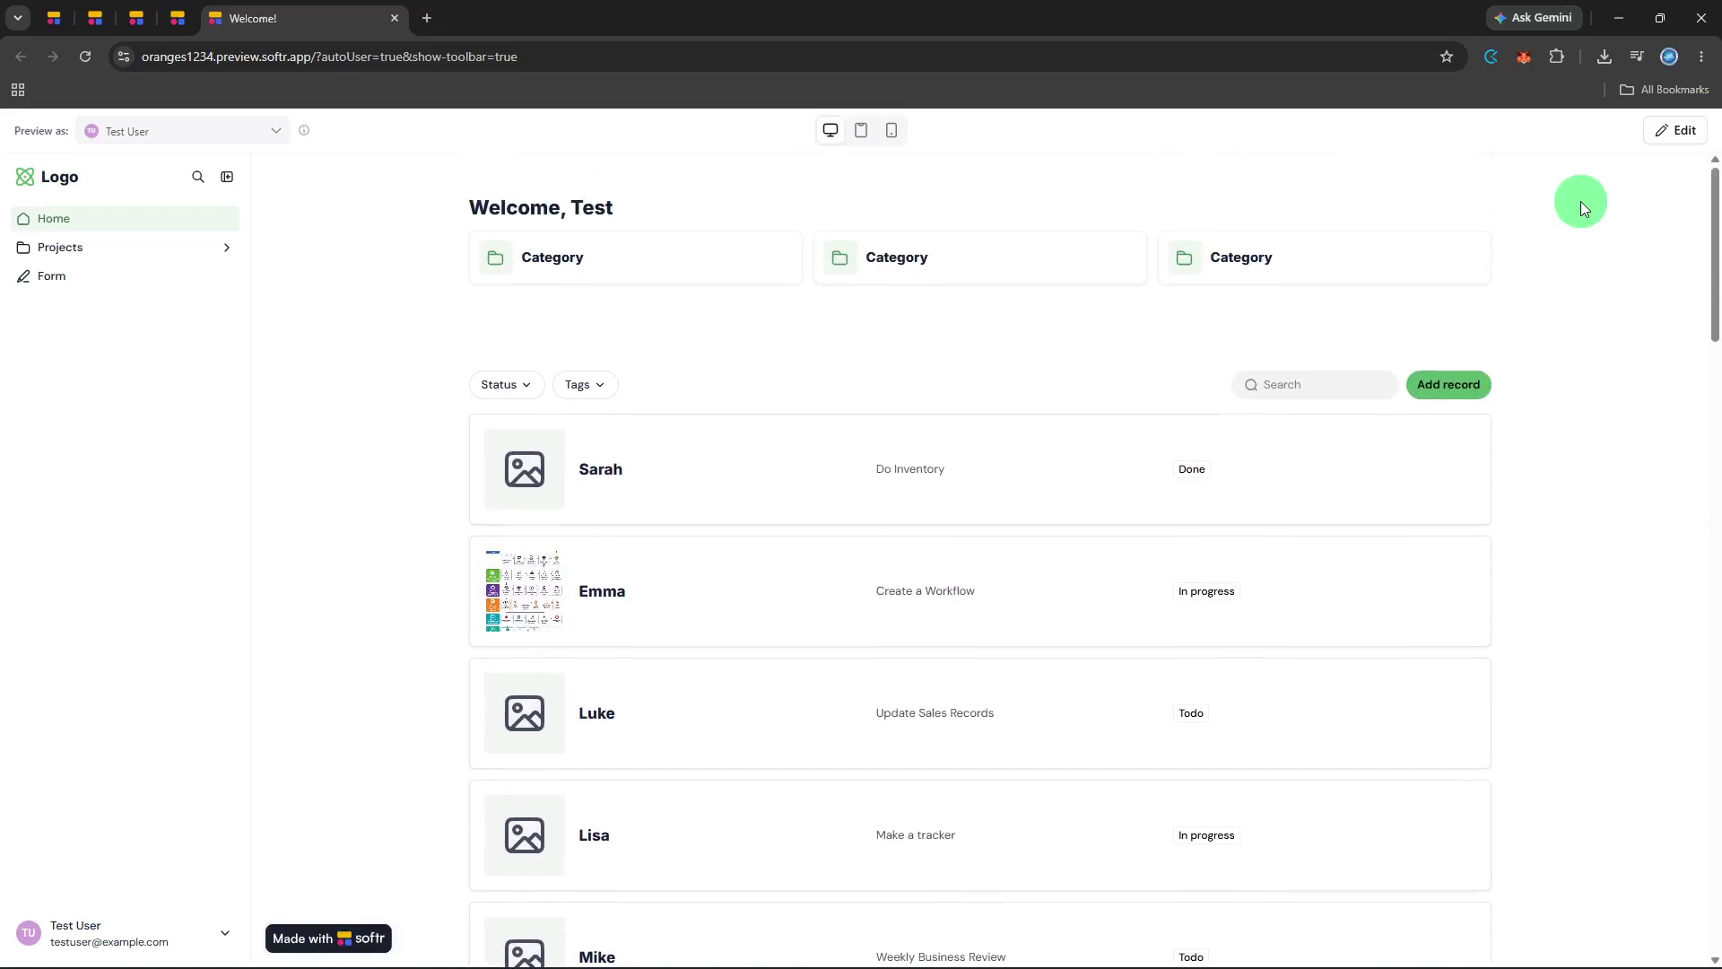